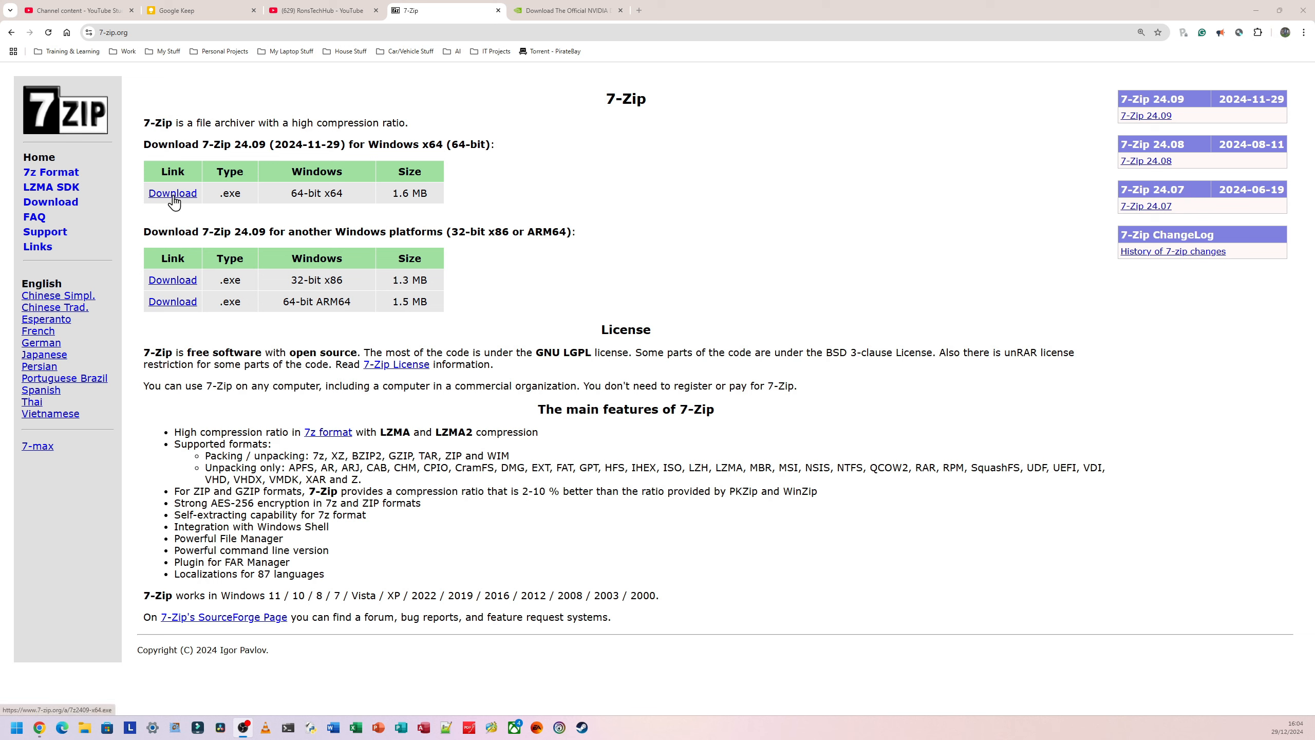
# - Switch from the 7-Zip page to NVIDIA's driver page and look up 4070 in the manual driver search
pyautogui.moveTo(290, 193); pyautogui.dragTo(420, 188)
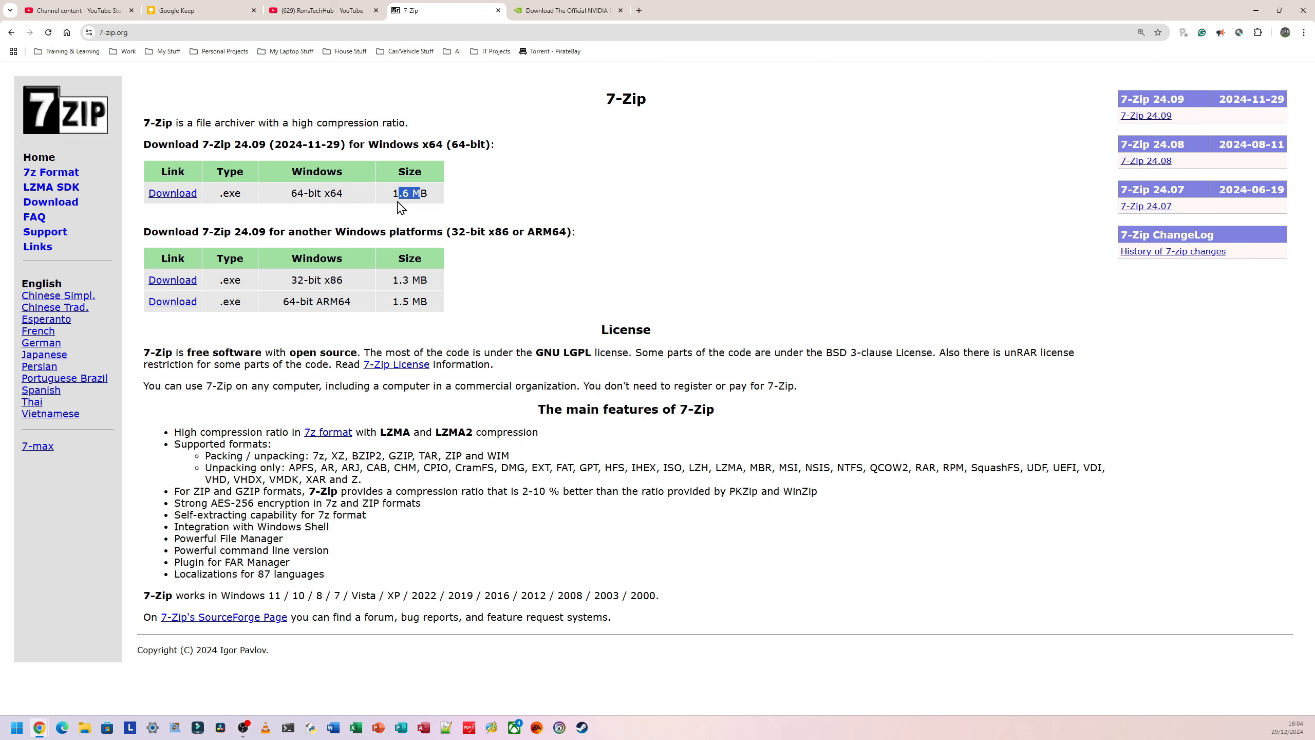
pyautogui.click(564, 10)
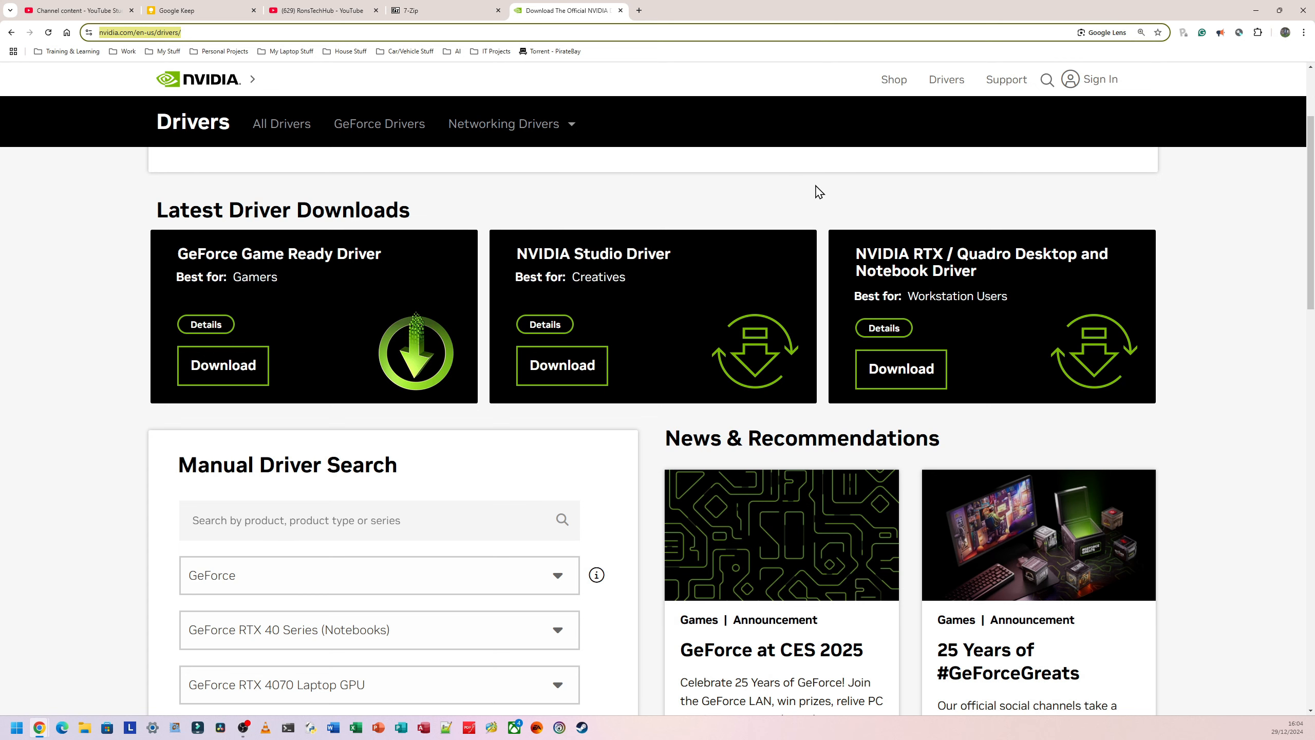
pyautogui.scroll(-3, 817, 192)
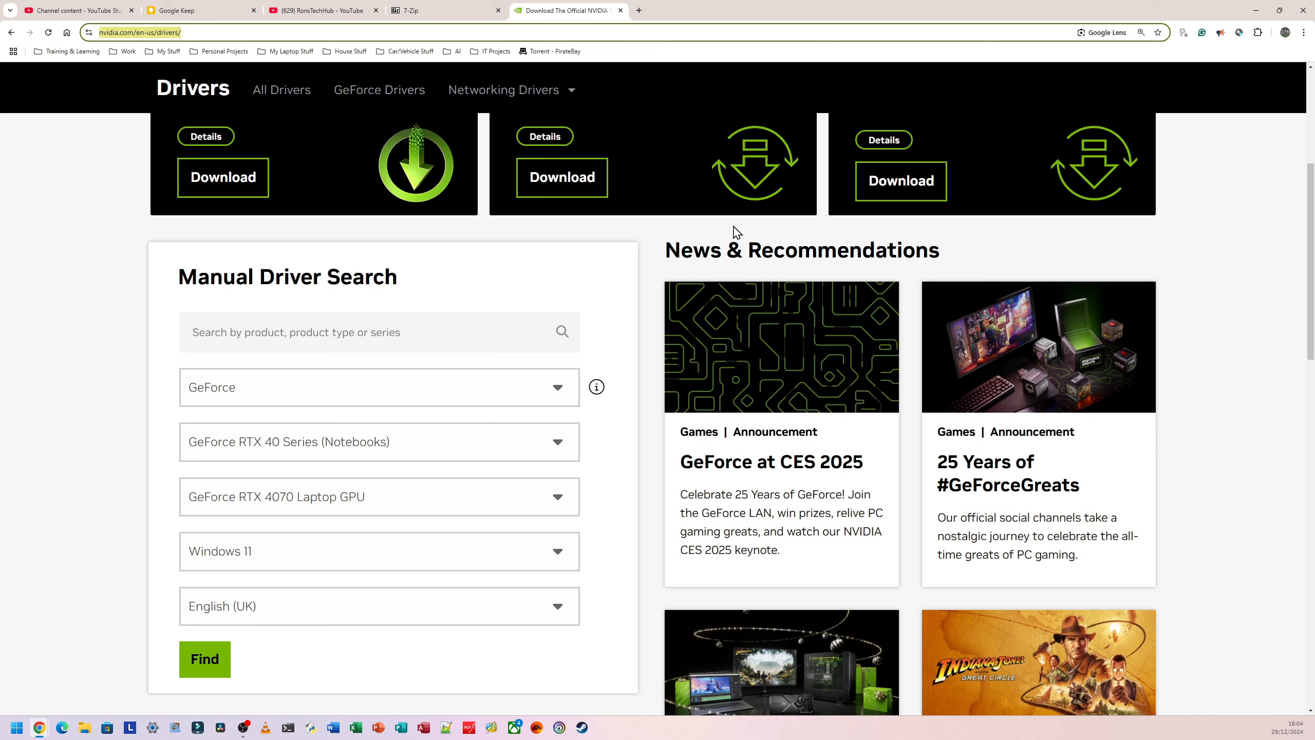
pyautogui.click(379, 332)
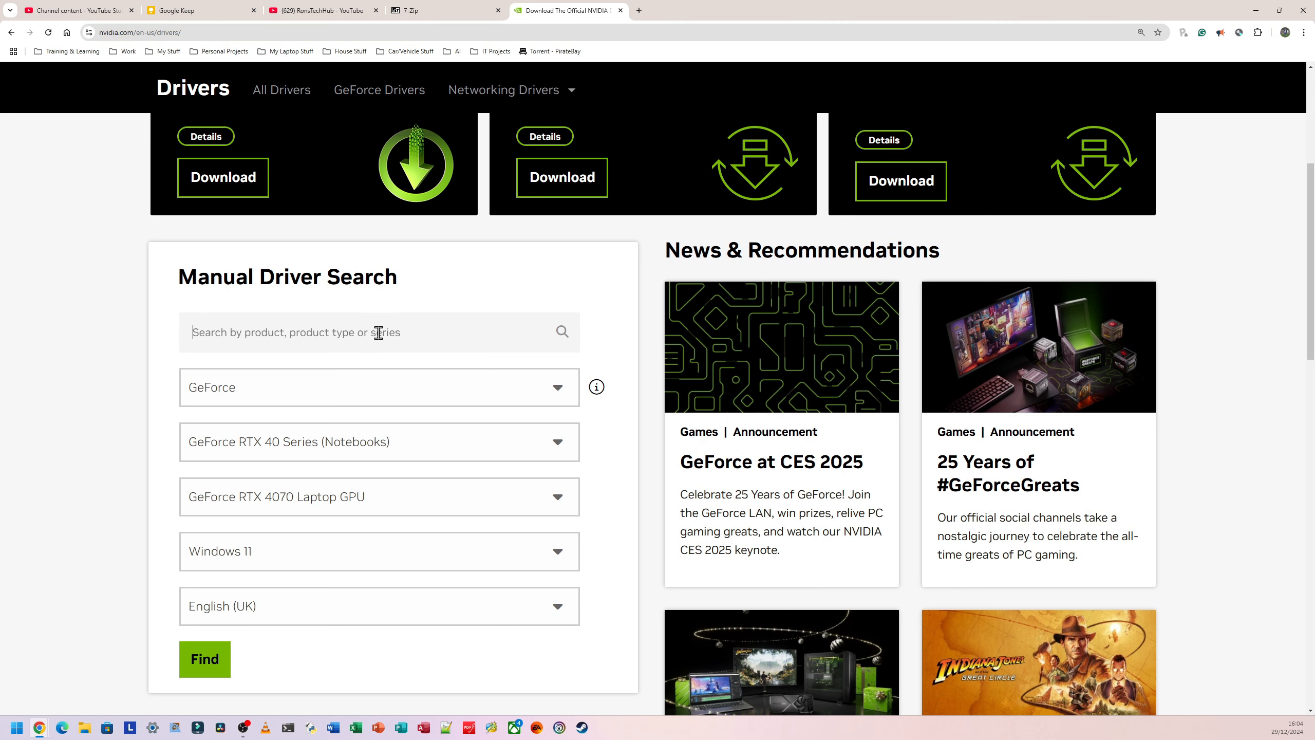
pyautogui.write('4070')
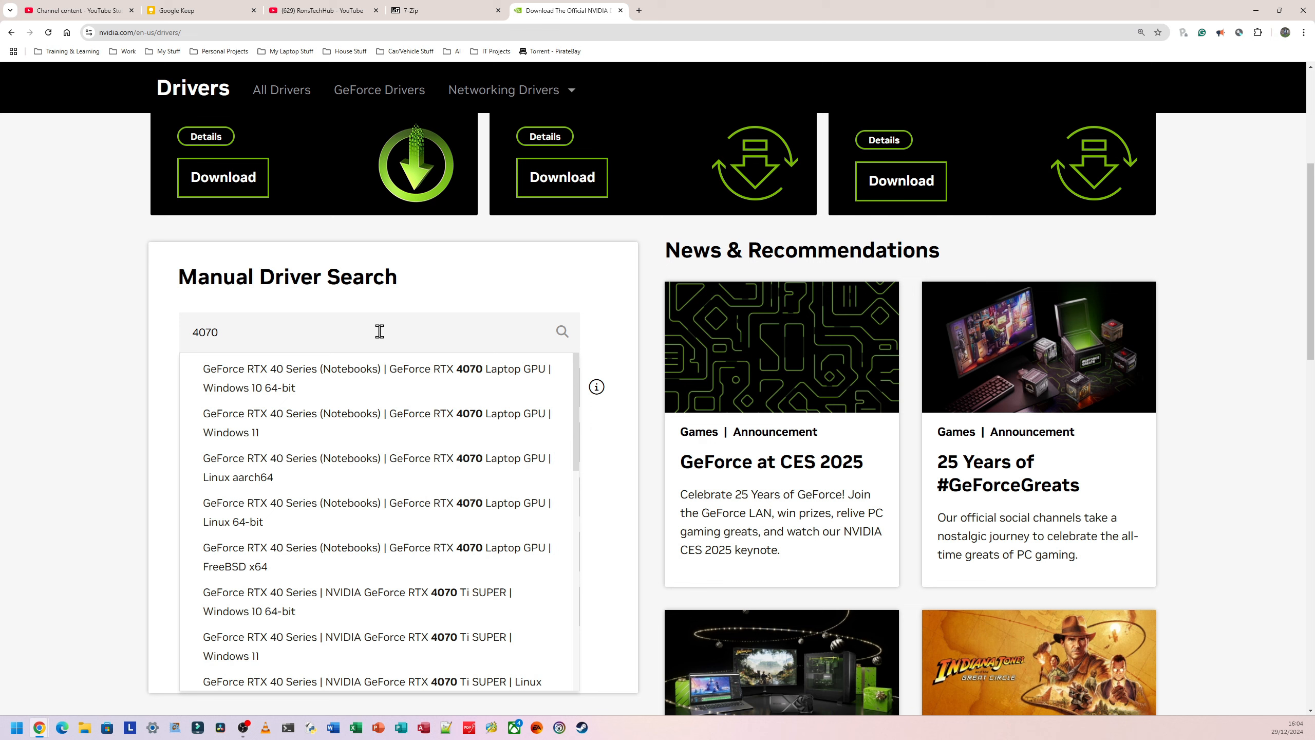
pyautogui.scroll(-1, 365, 460)
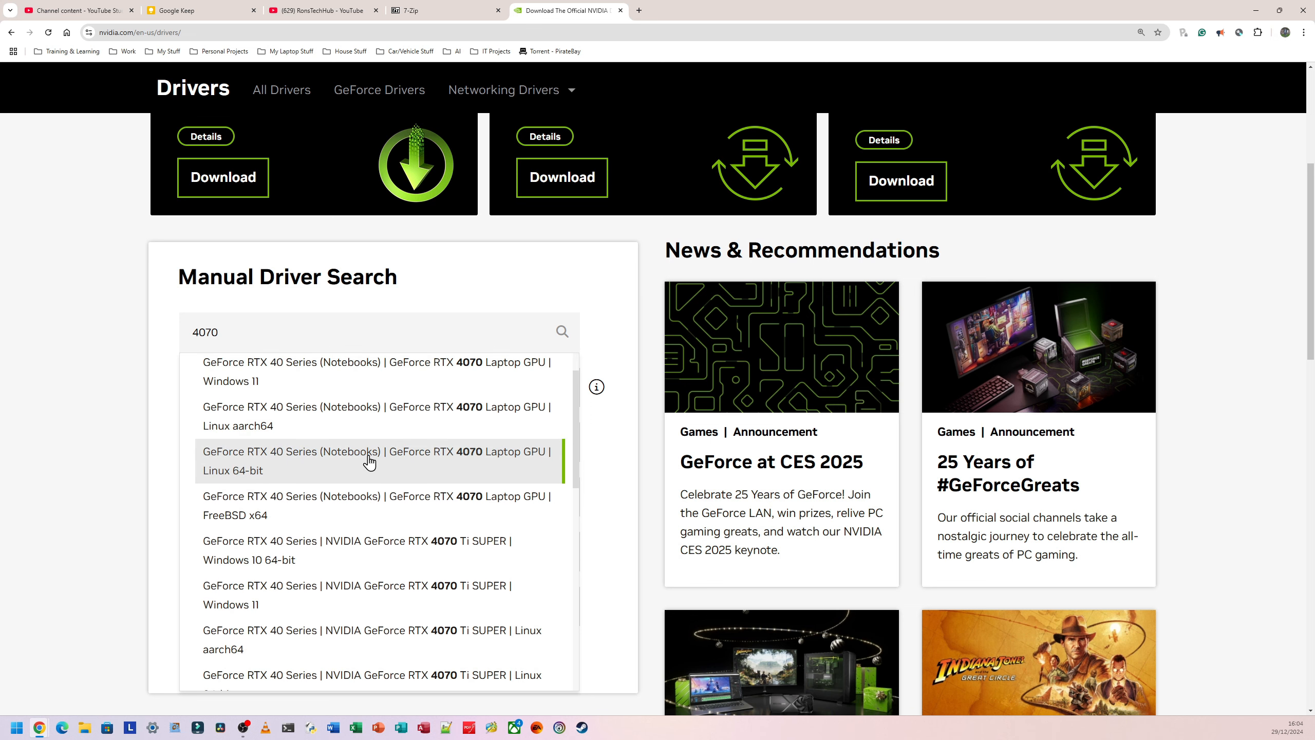
pyautogui.scroll(1, 366, 455)
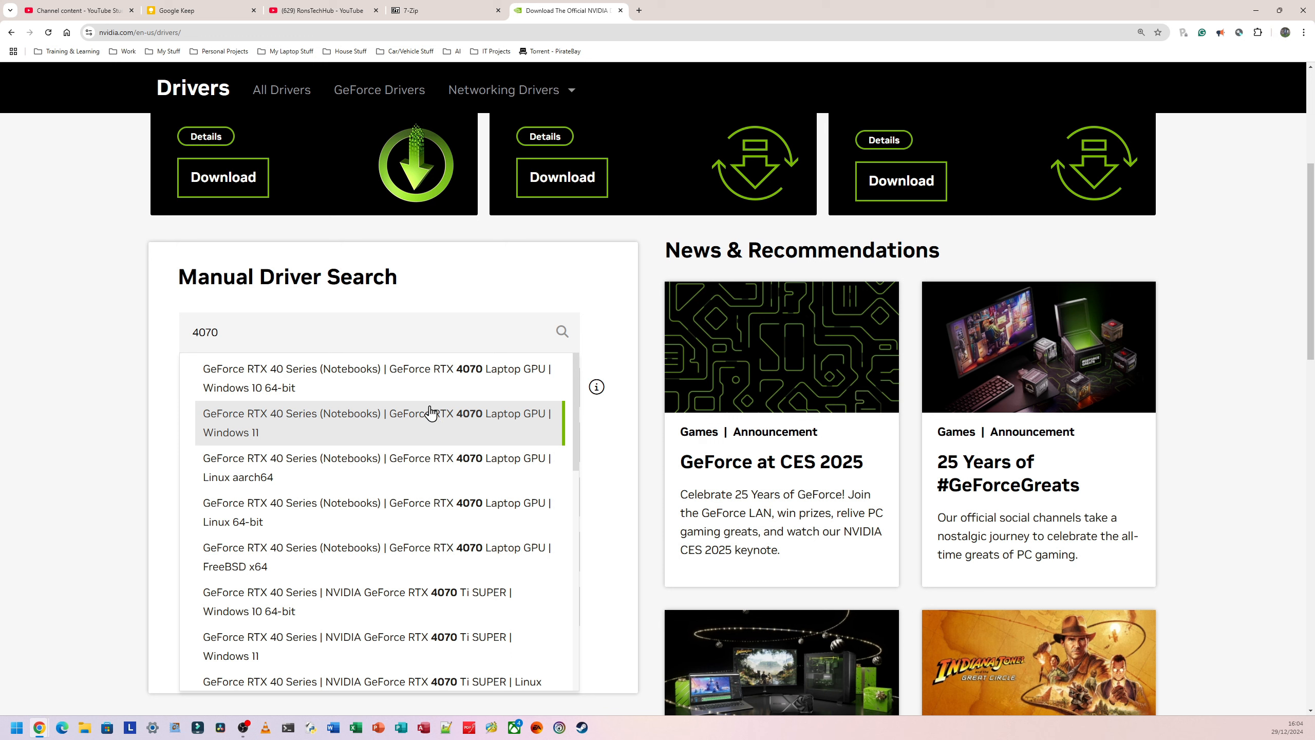
pyautogui.click(159, 409)
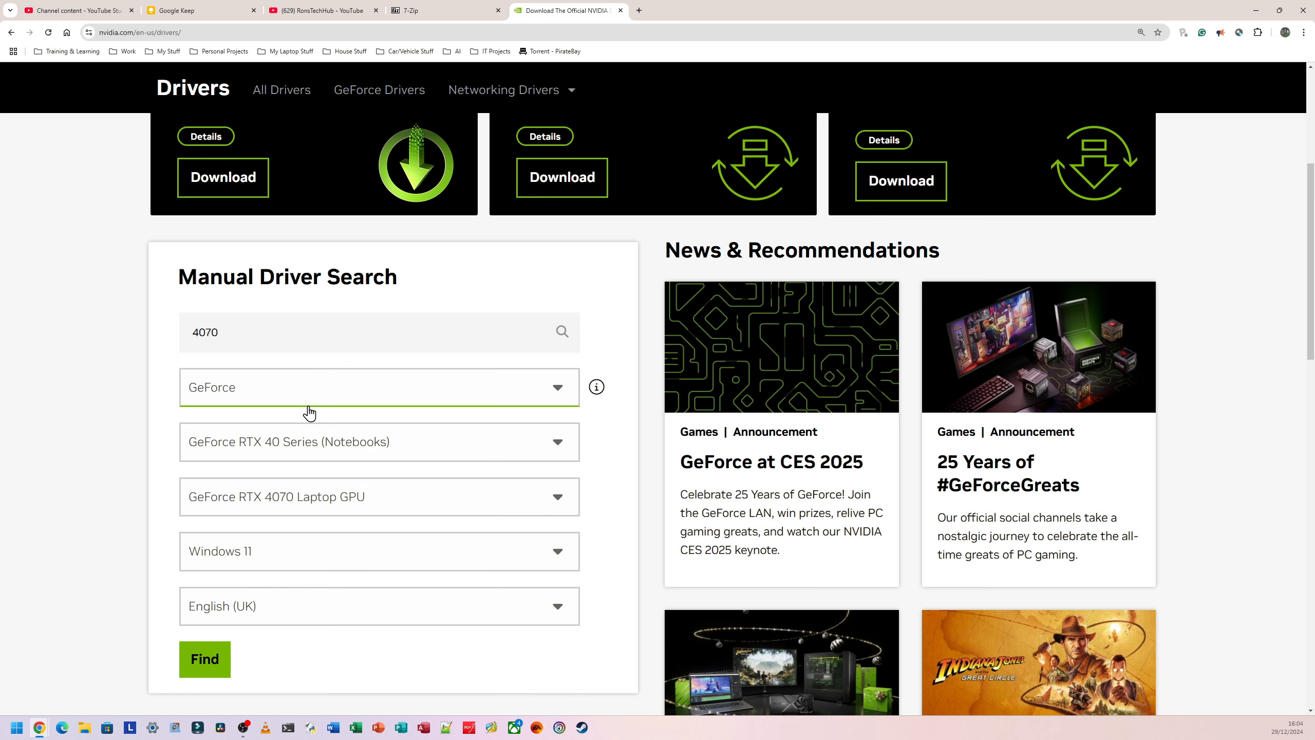
# - Find drivers for GeForce, GeForce RTX 40 Series (Notebooks), GeForce RTX 4070 Laptop GPU on Windows 11 in English (UK)
pyautogui.click(329, 401)
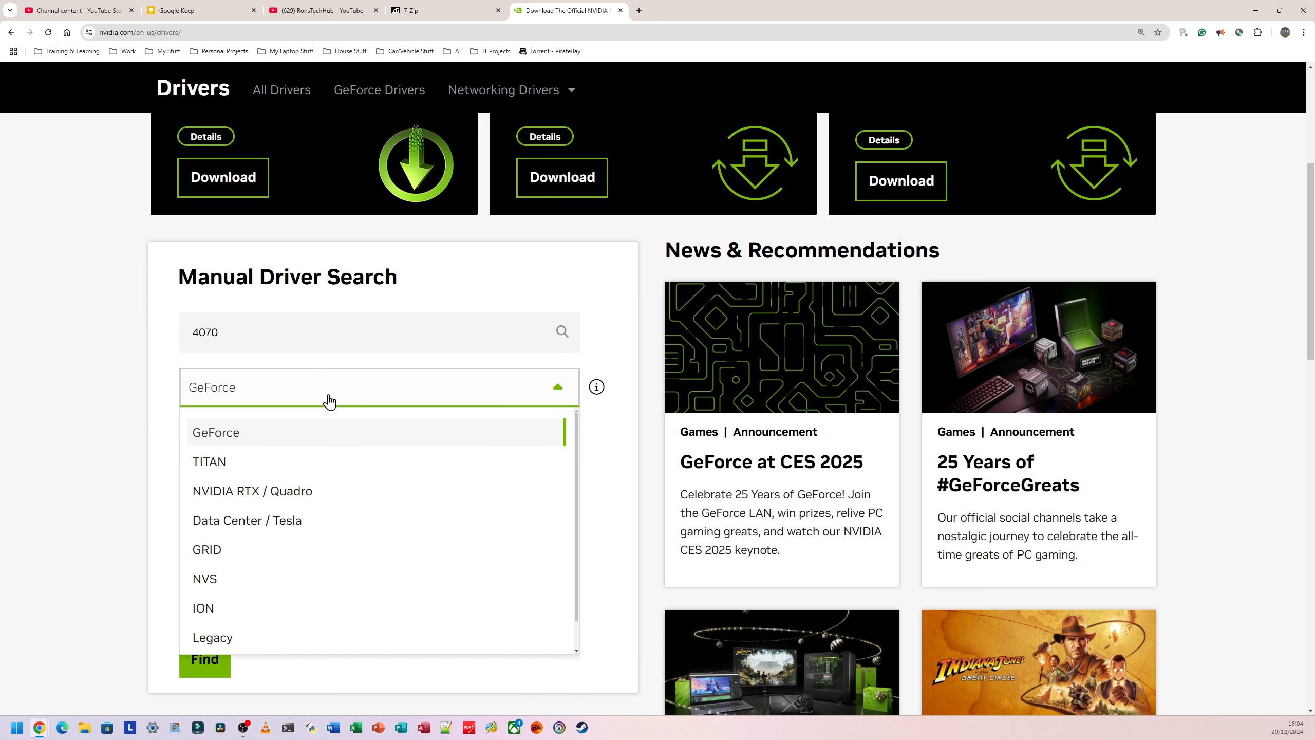
pyautogui.click(303, 441)
pyautogui.click(303, 456)
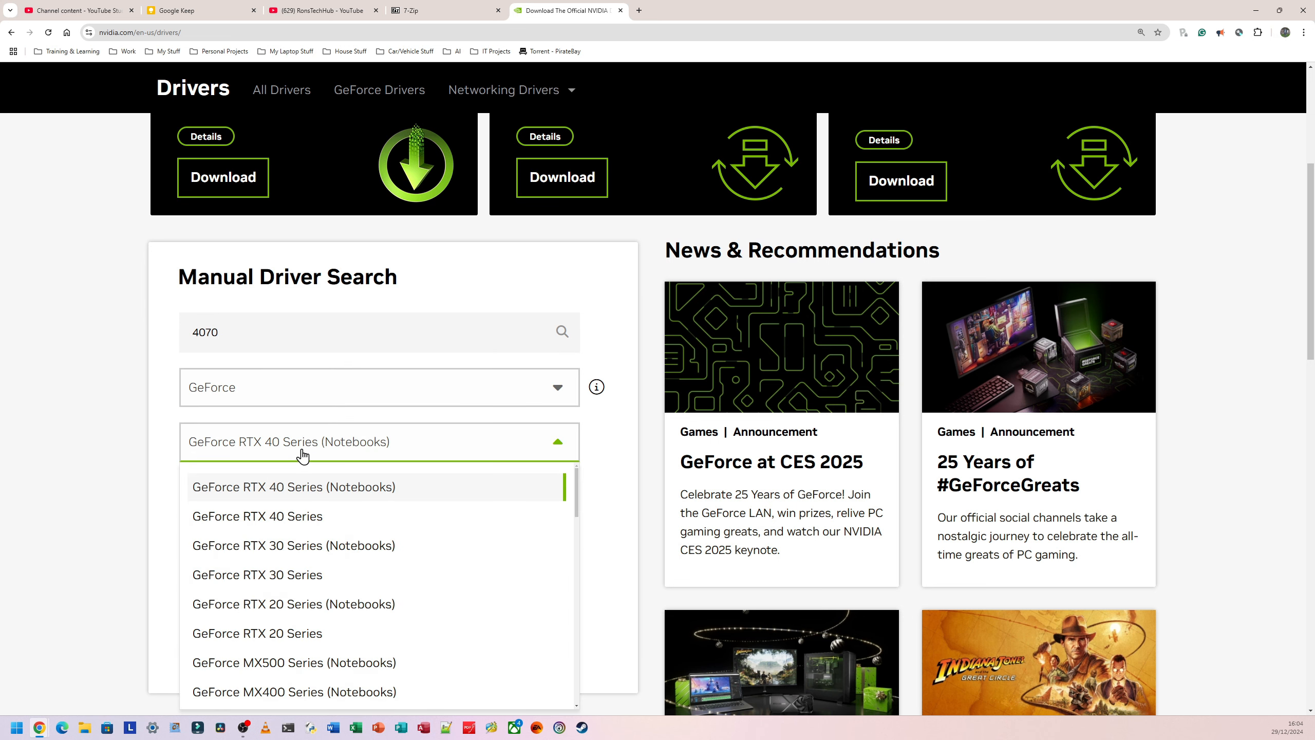
pyautogui.click(356, 494)
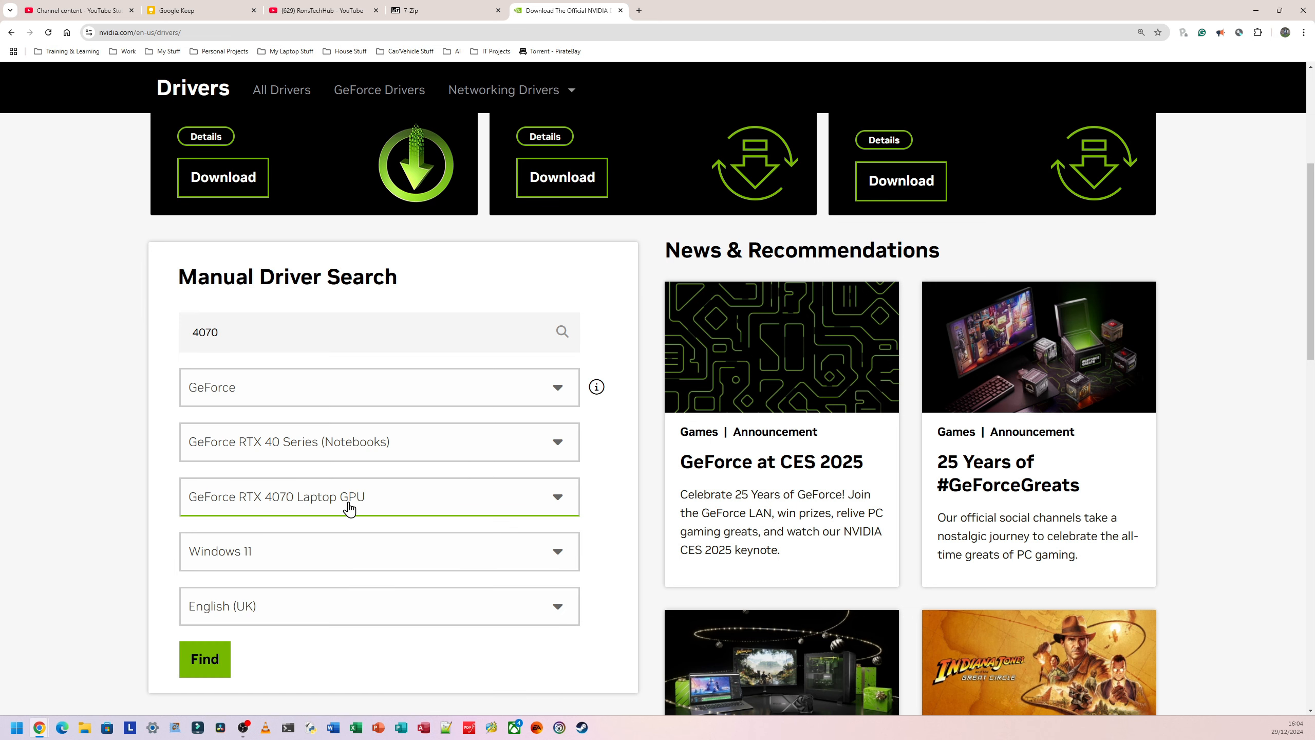
pyautogui.click(346, 505)
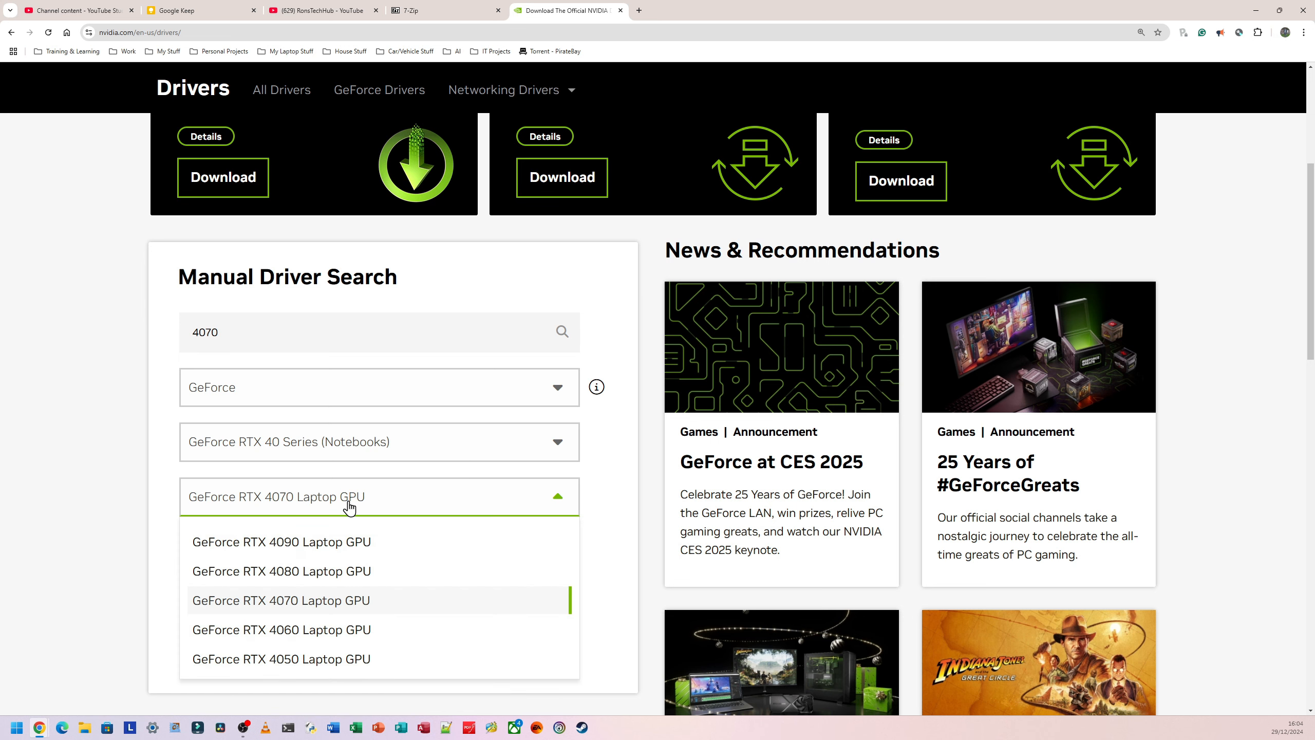
pyautogui.click(193, 596)
pyautogui.click(279, 553)
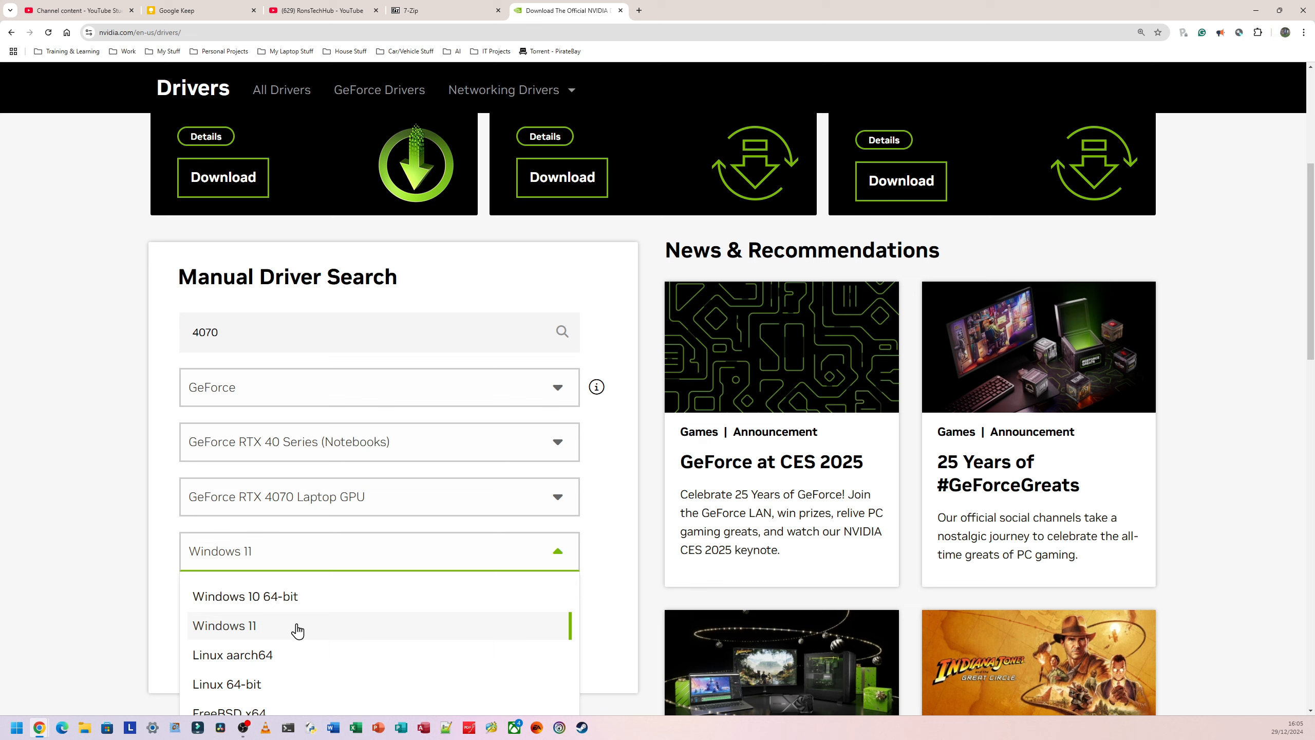
pyautogui.click(128, 550)
pyautogui.scroll(-2, 129, 550)
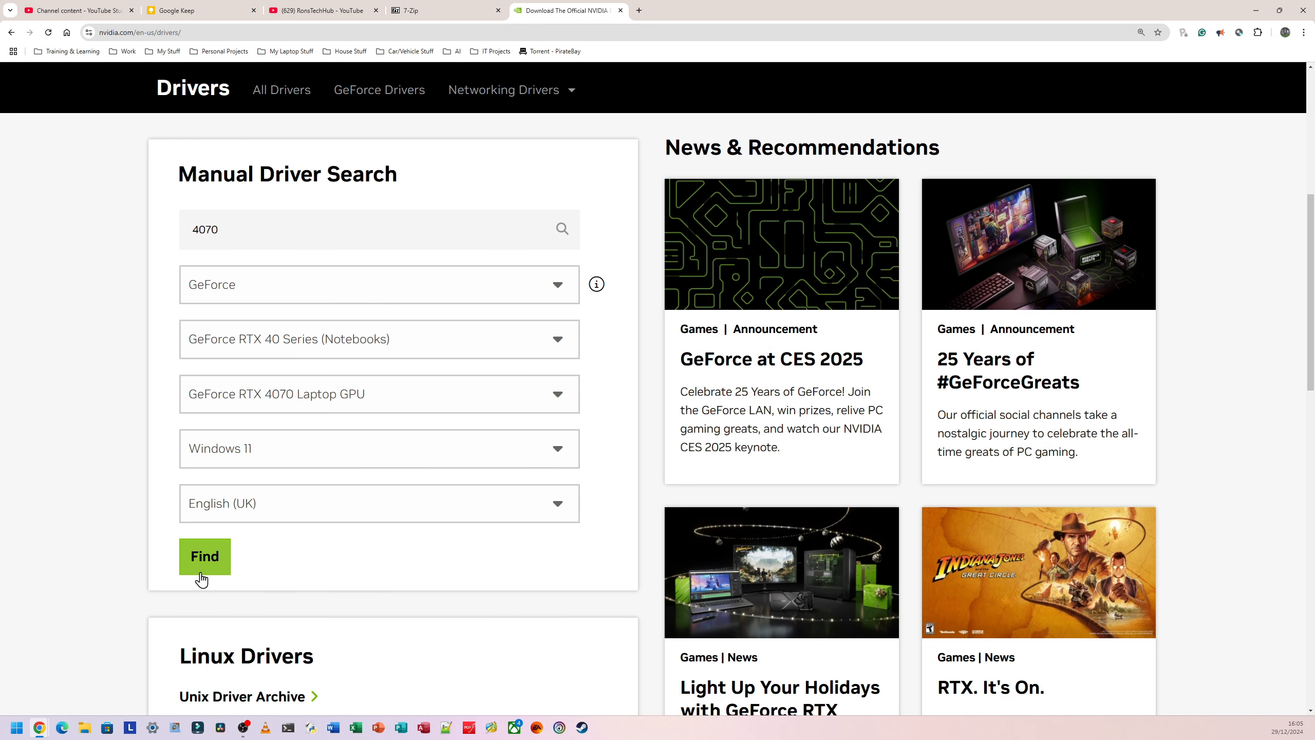
pyautogui.click(203, 563)
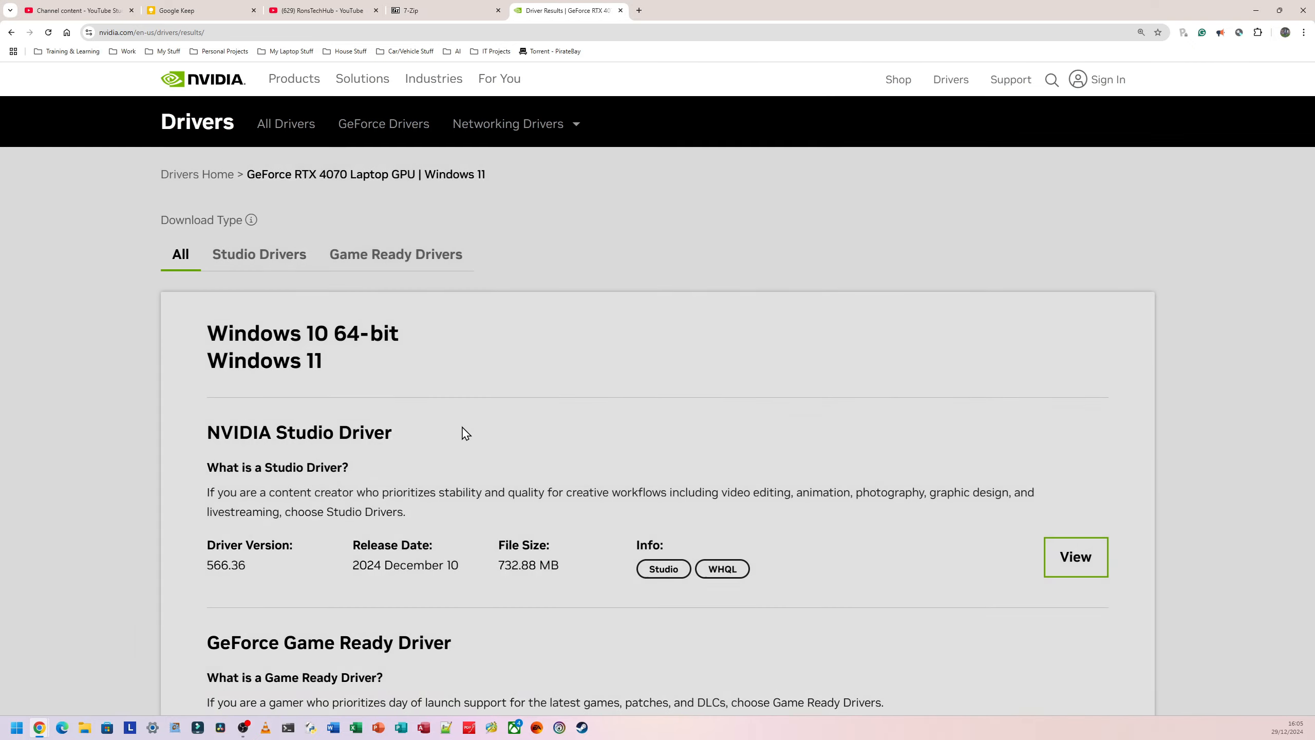
# - Compare the NVIDIA Studio Driver and GeForce Game Ready Driver entries in the driver results
pyautogui.scroll(-2, 421, 498)
pyautogui.scroll(-1, 422, 498)
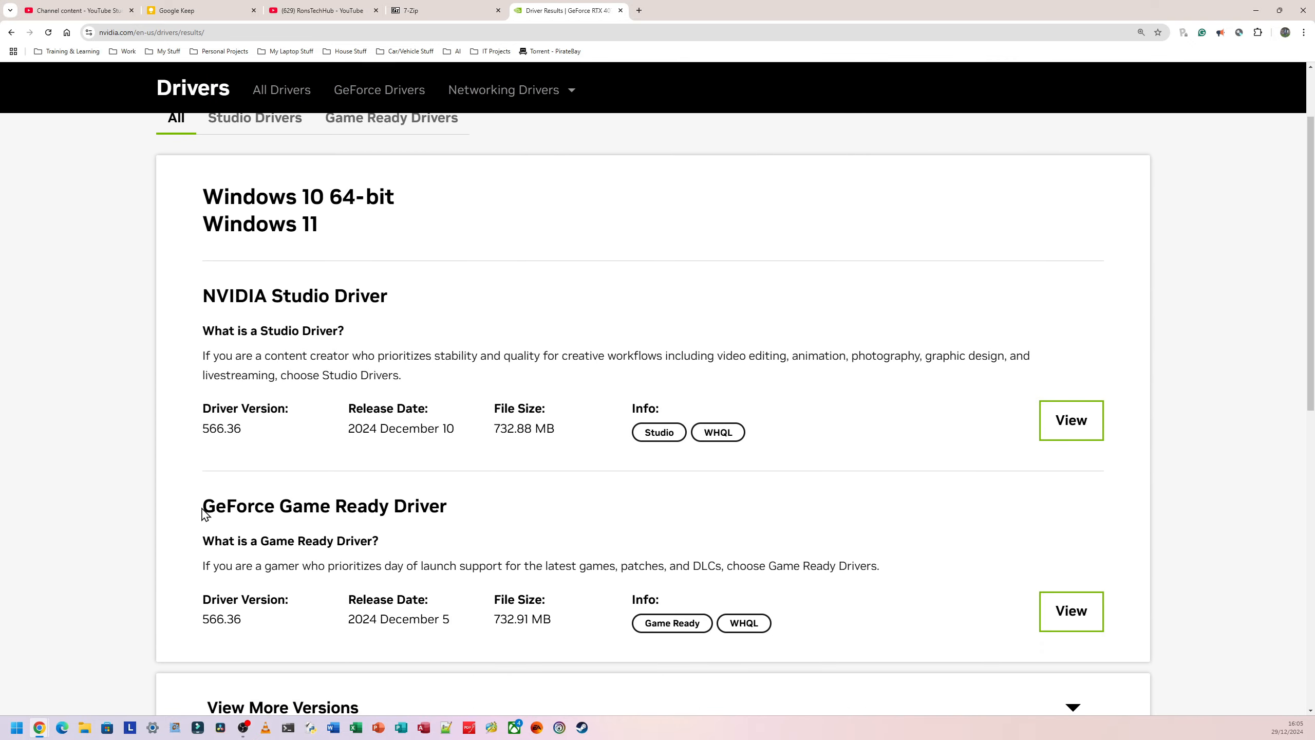
pyautogui.moveTo(202, 510); pyautogui.dragTo(463, 513)
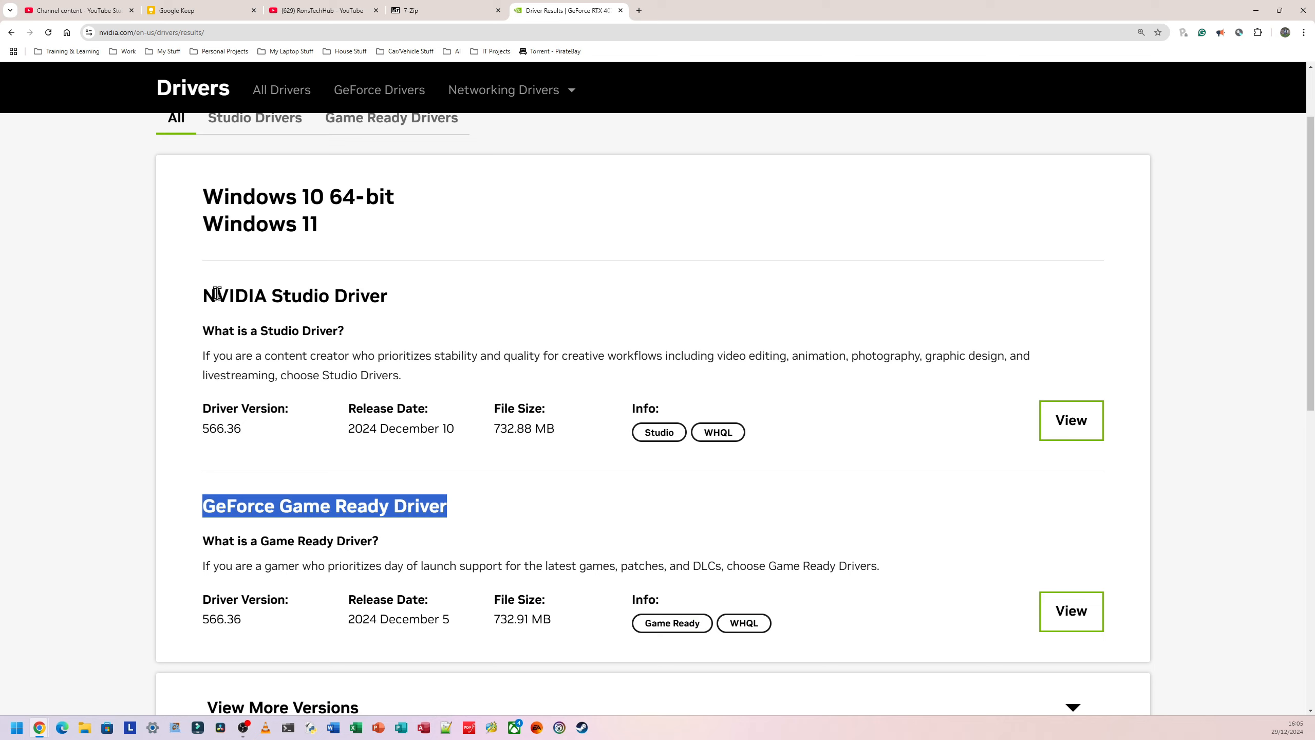
pyautogui.click(204, 504)
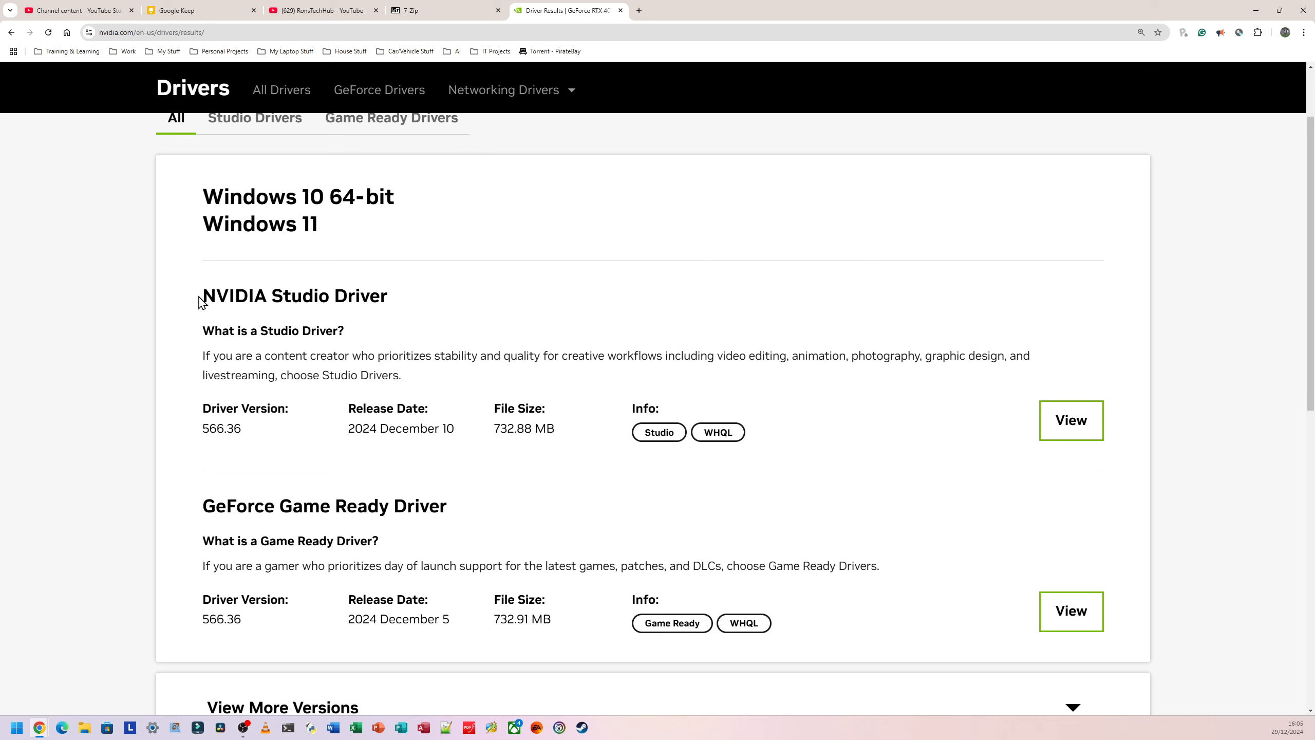
pyautogui.moveTo(200, 298); pyautogui.dragTo(399, 298)
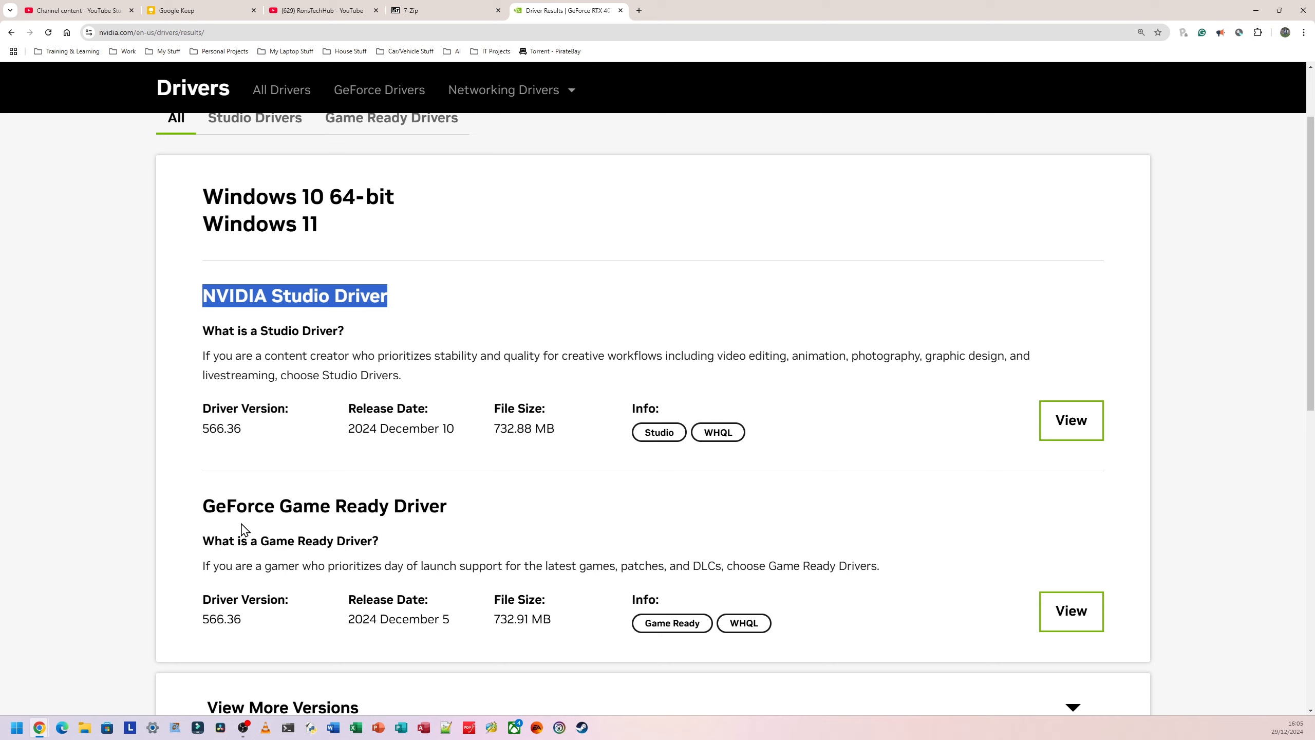
pyautogui.tripleClick(206, 499)
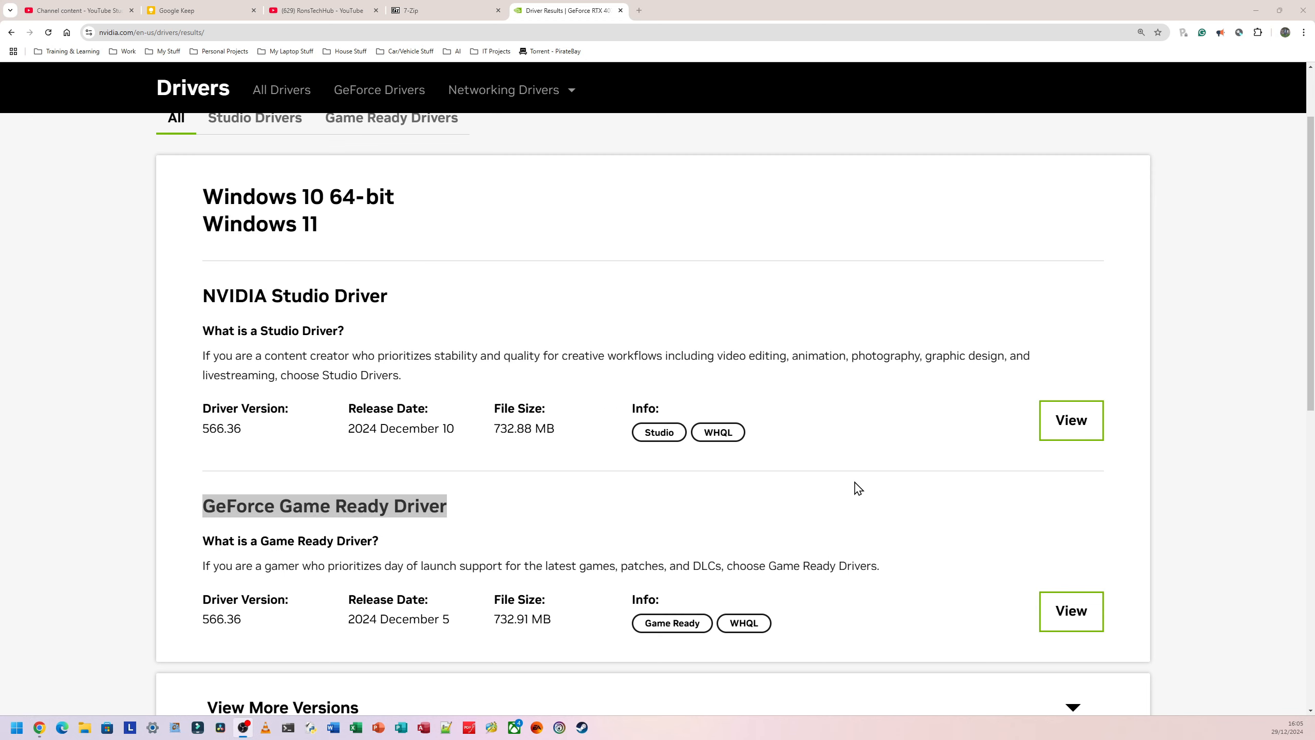
pyautogui.click(861, 516)
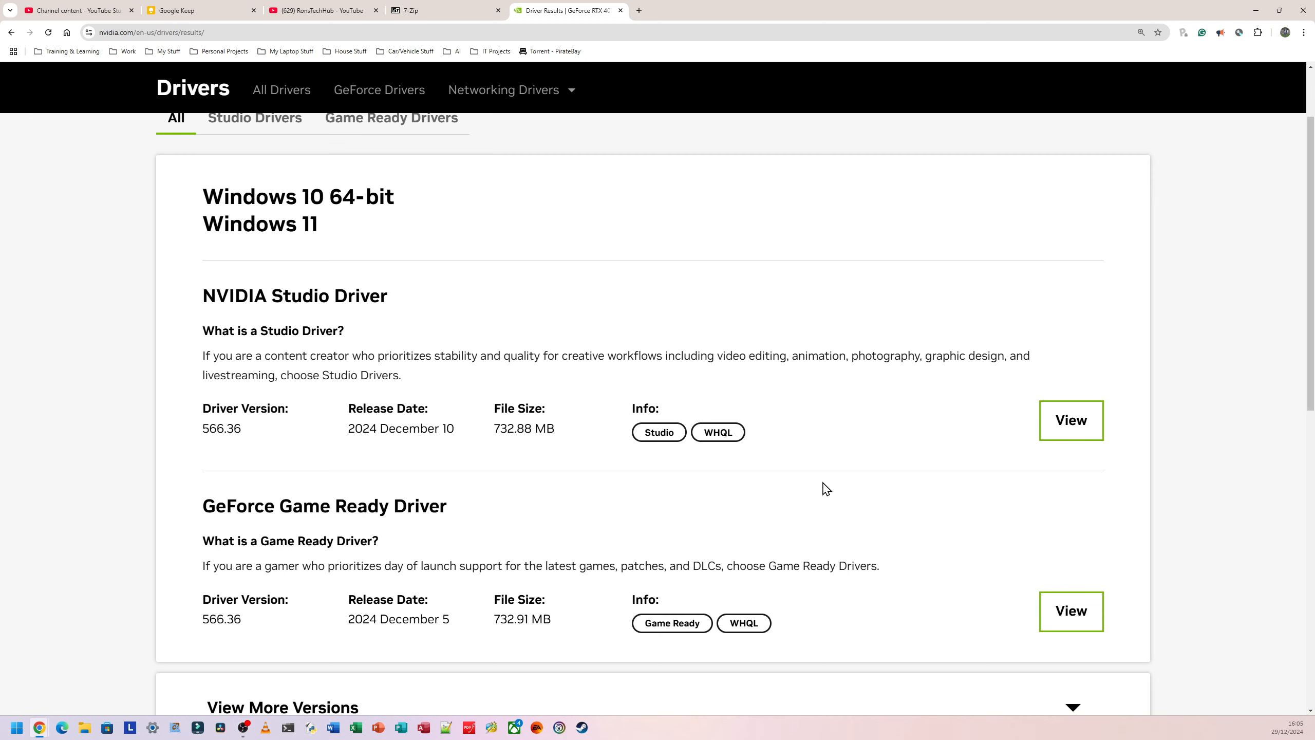
pyautogui.scroll(-1, 435, 358)
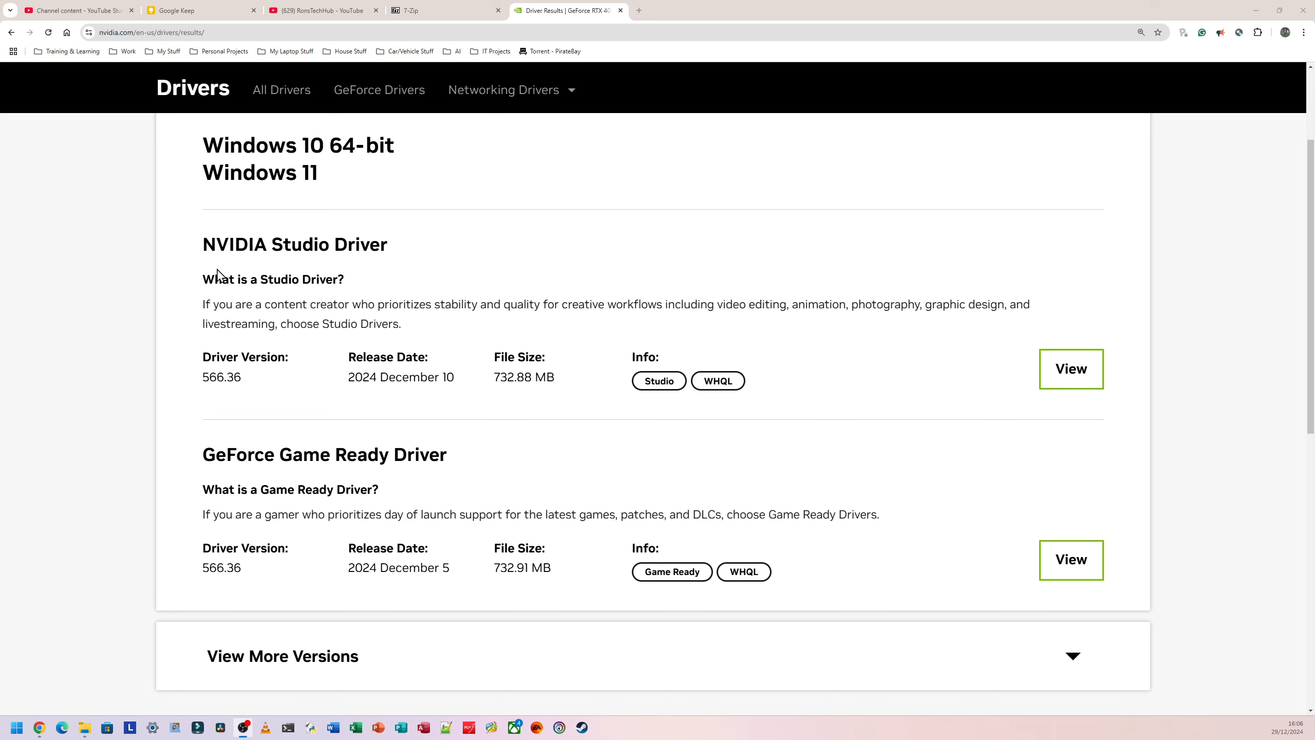
# - Open the NVIDIA Studio Driver's details page and download the driver
pyautogui.moveTo(205, 244); pyautogui.dragTo(394, 245)
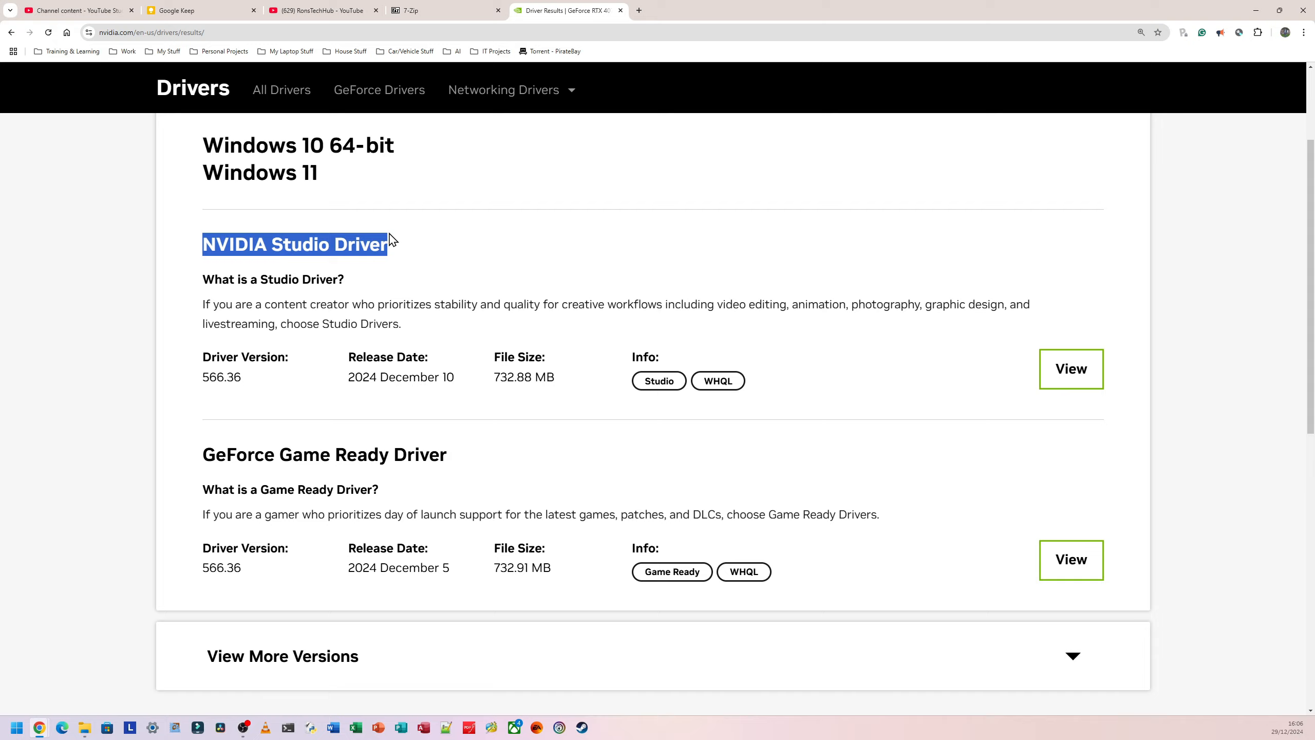
pyautogui.click(1070, 370)
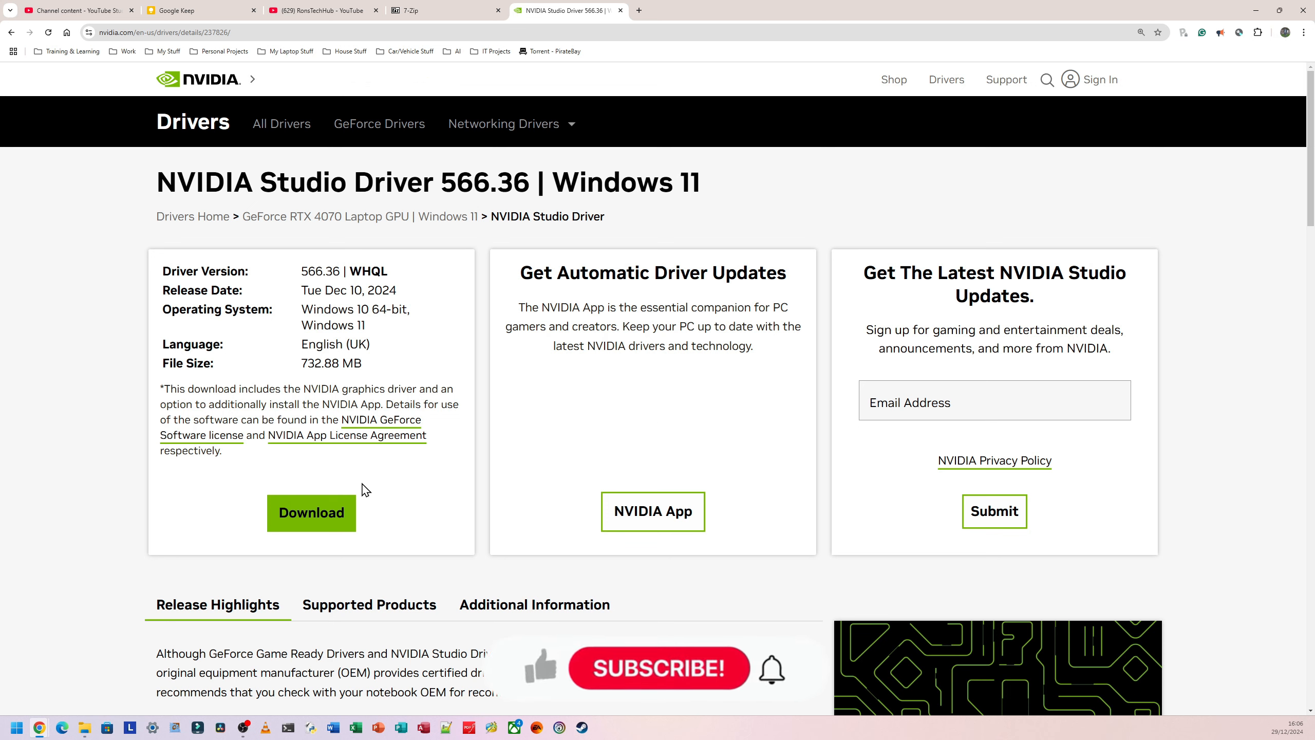
pyautogui.click(305, 520)
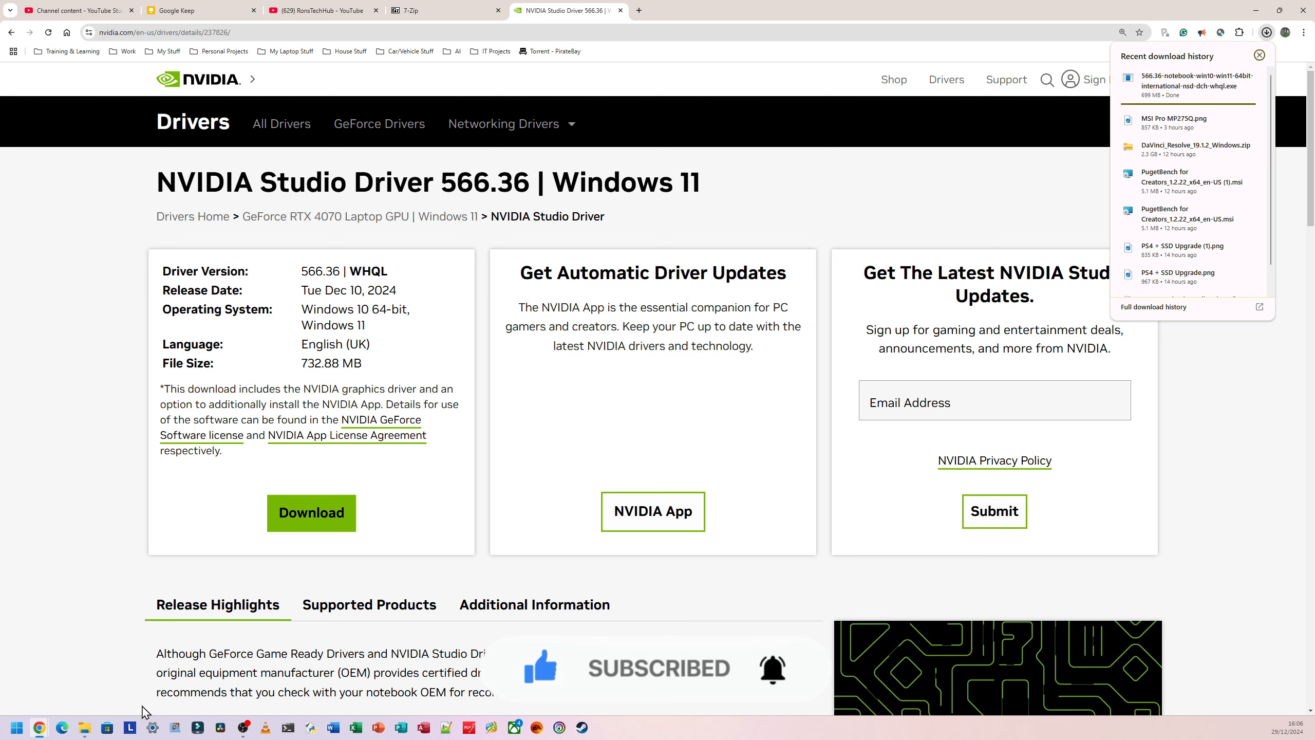
pyautogui.click(85, 727)
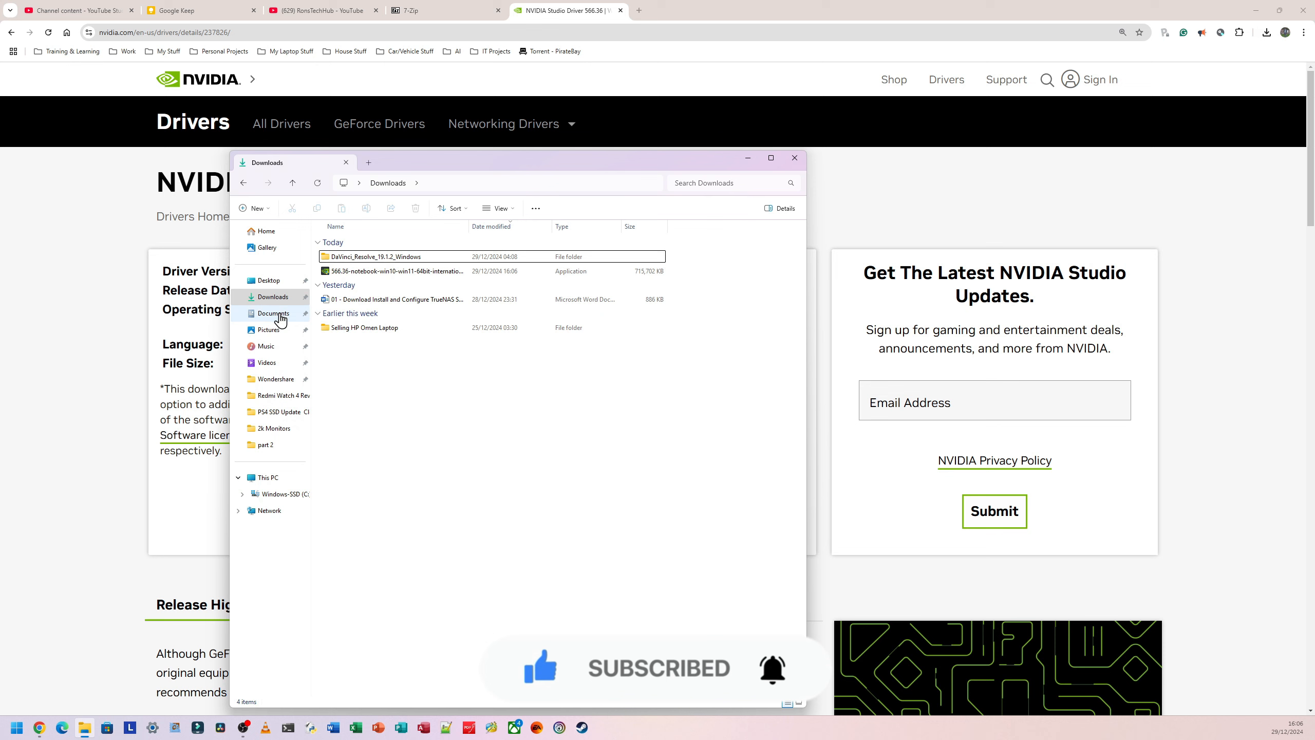
pyautogui.click(272, 297)
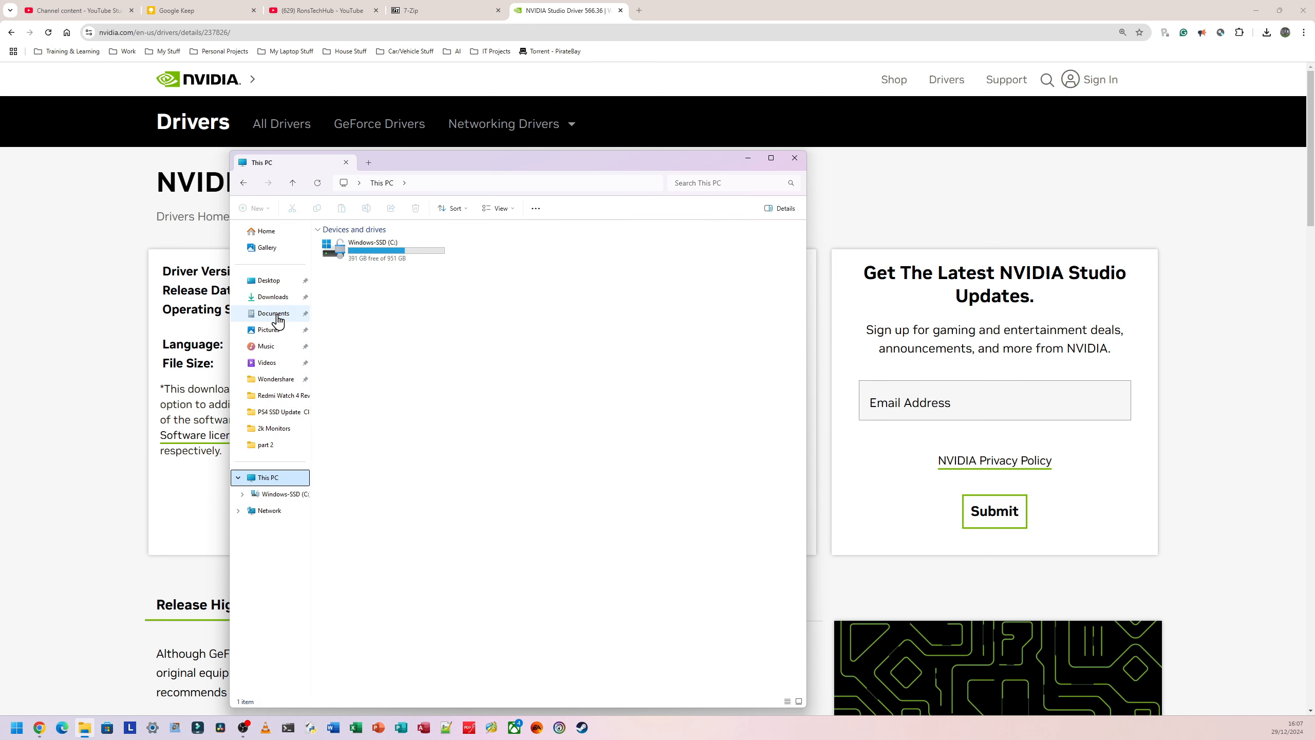
pyautogui.click(795, 158)
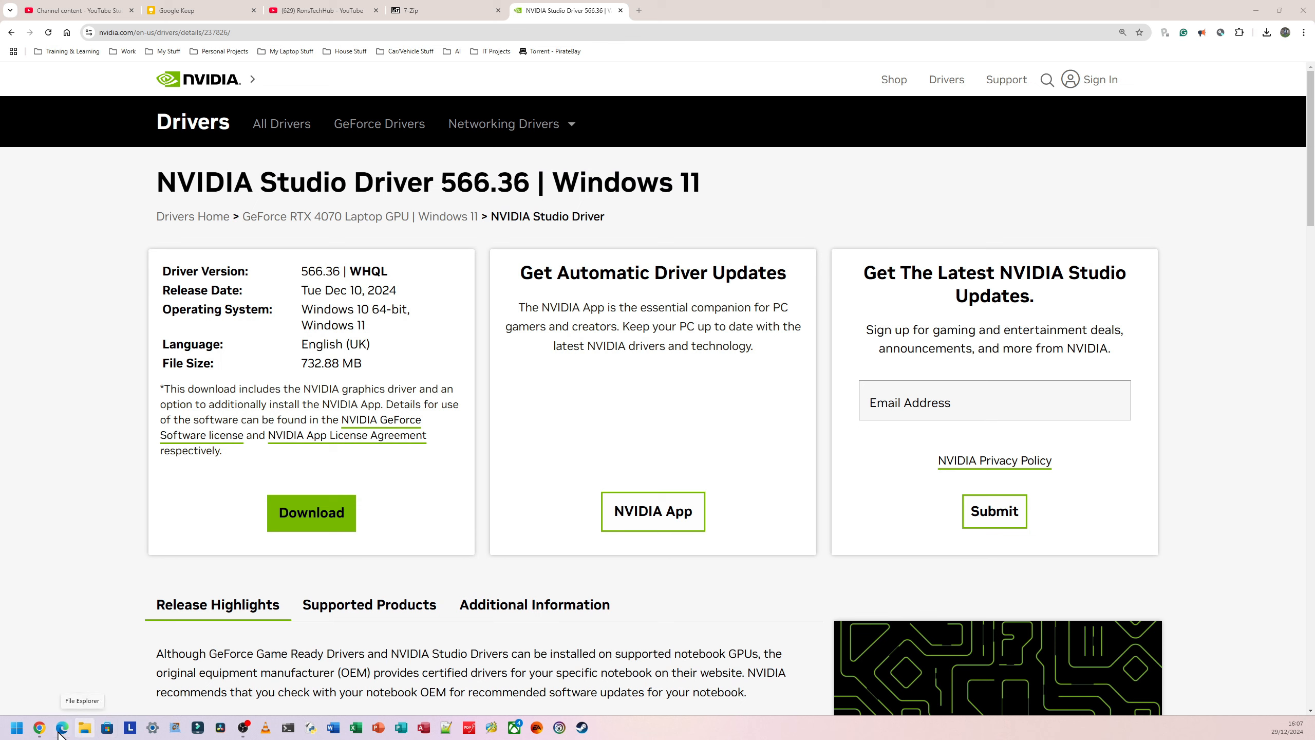
# - Search Windows for File Explorer, open it at the Downloads folder and select the 566.36 notebook driver installer
pyautogui.click(12, 728)
pyautogui.write('file')
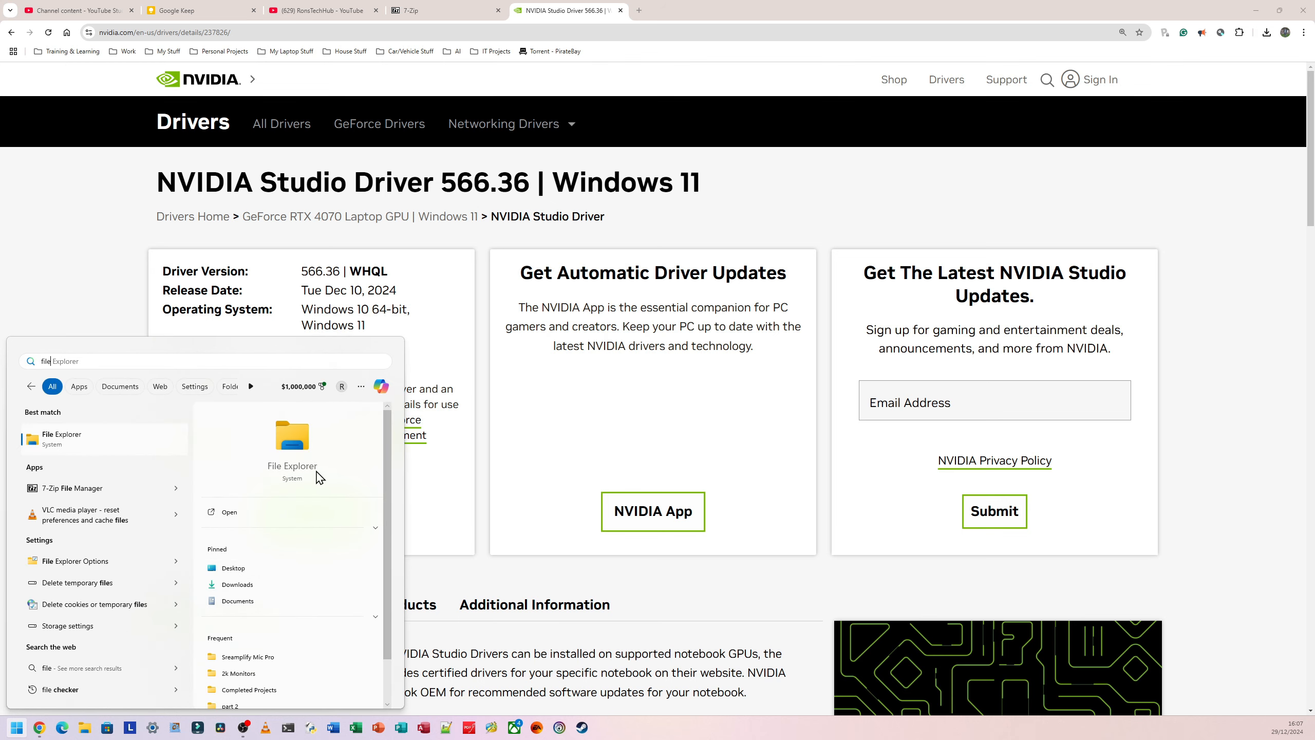
pyautogui.click(292, 437)
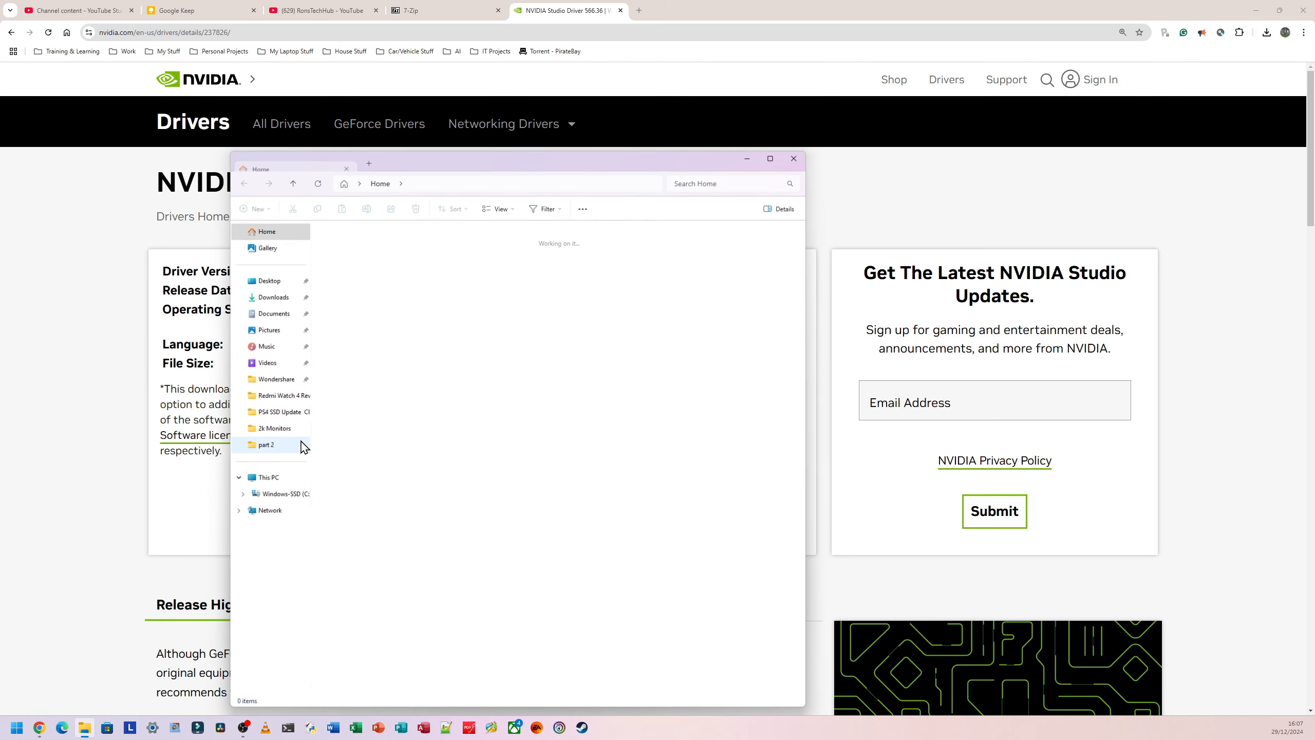
pyautogui.click(273, 300)
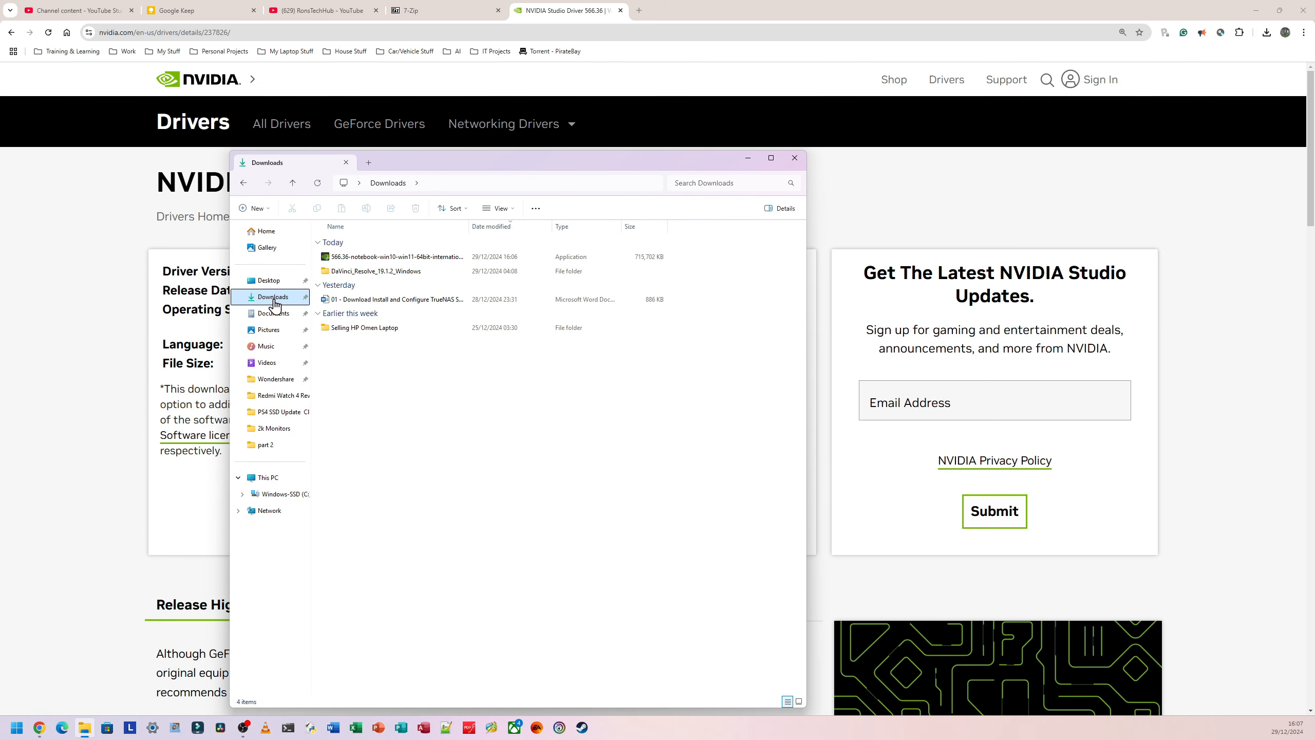
pyautogui.click(355, 257)
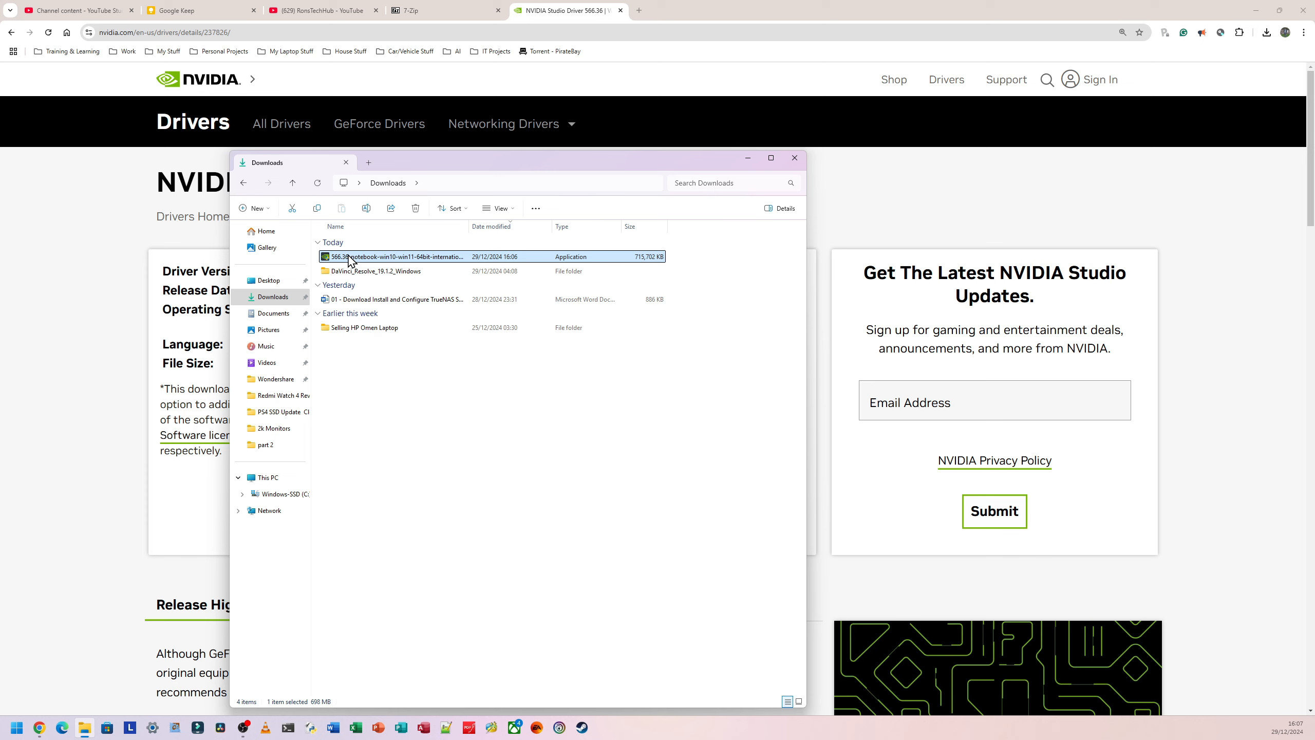
# - Show the 7-Zip archive options for the downloaded driver installer, and dismiss them
pyautogui.moveTo(349, 260); pyautogui.dragTo(355, 263)
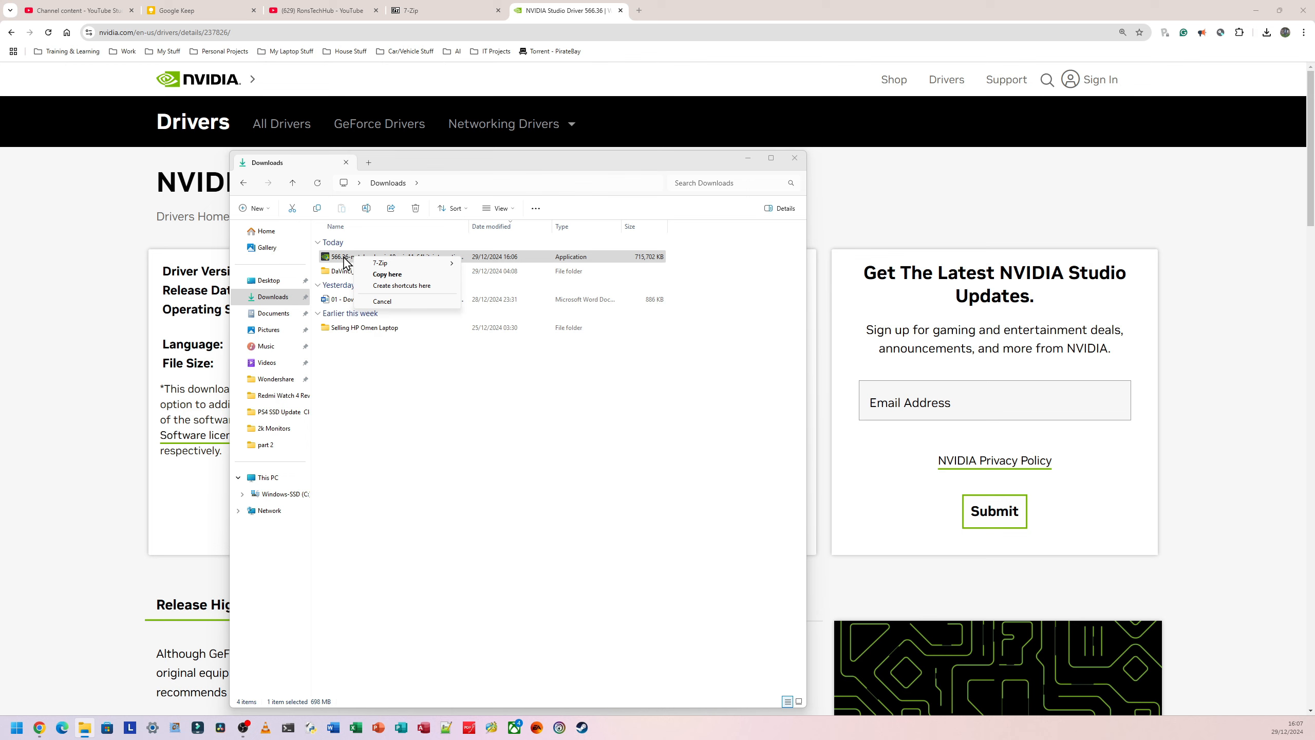
pyautogui.moveTo(375, 265)
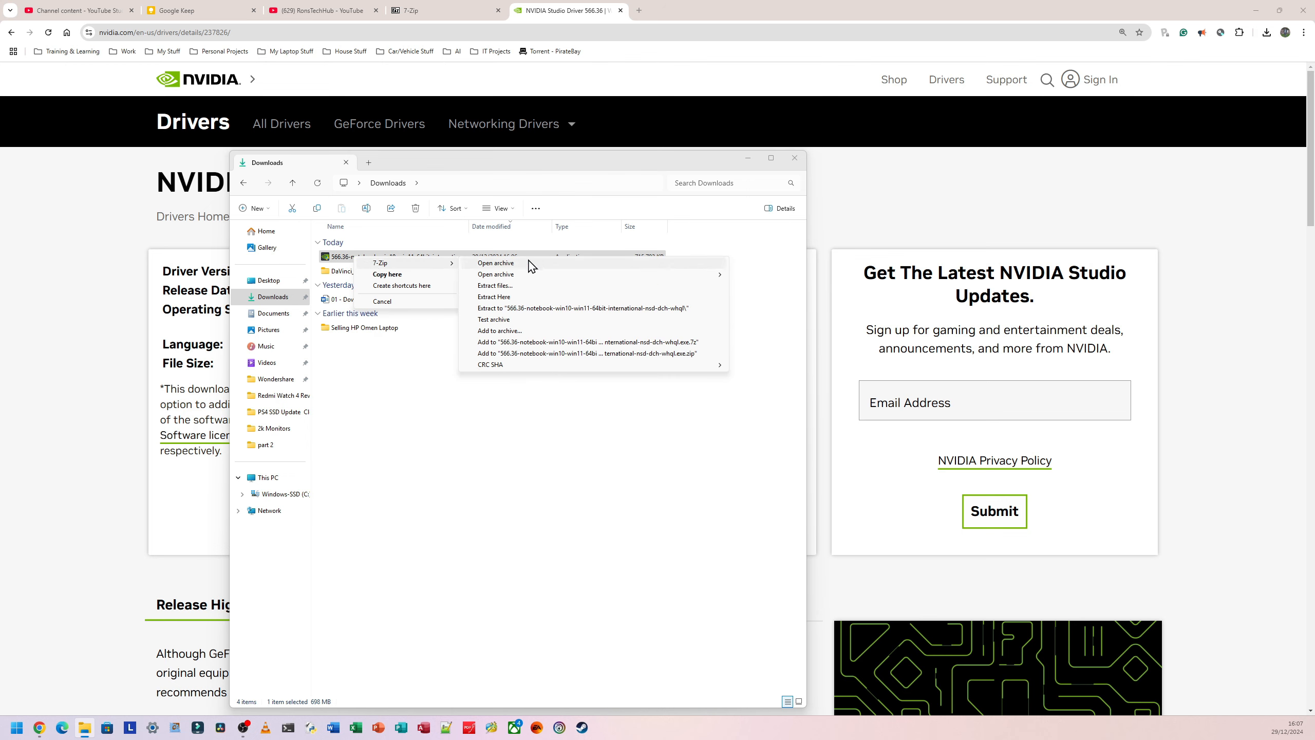
pyautogui.click(411, 399)
pyautogui.click(324, 257)
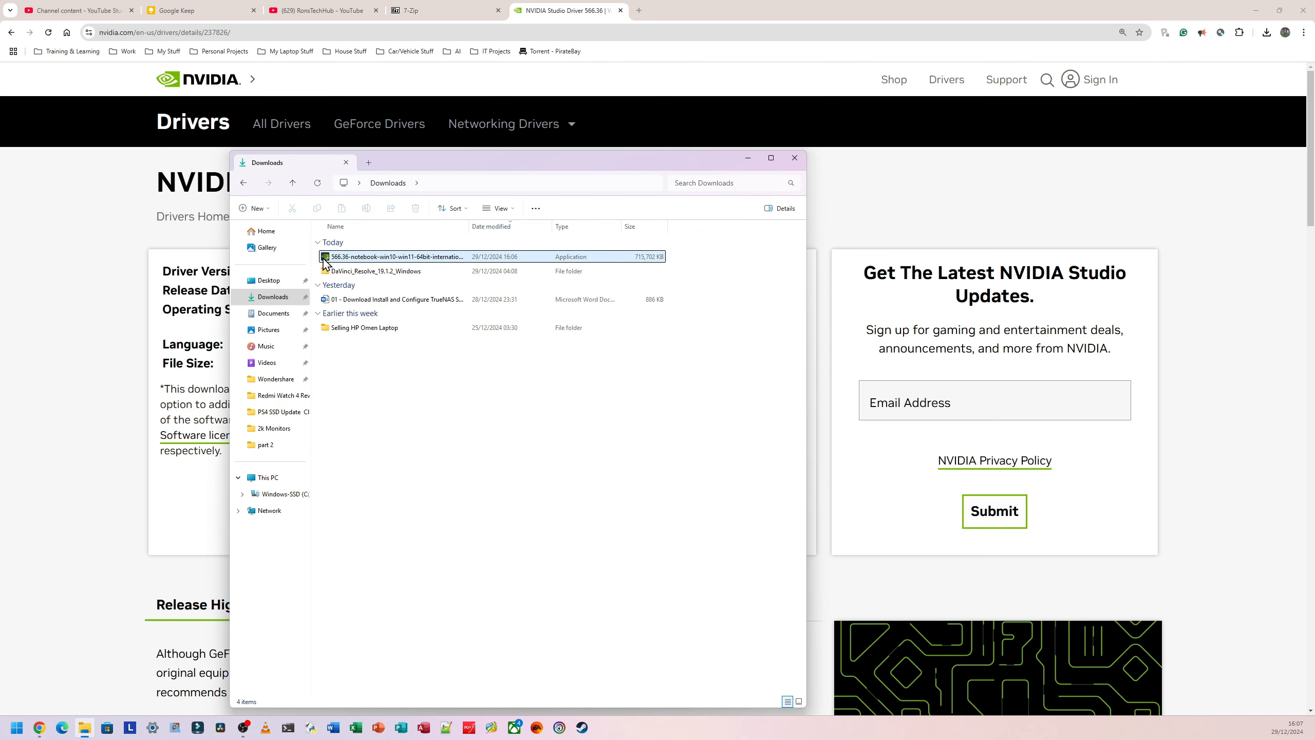
# - Extract the 566.36 notebook driver installer with 7-Zip into its own folder in Downloads, keeping the default extraction options
pyautogui.rightClick(324, 258)
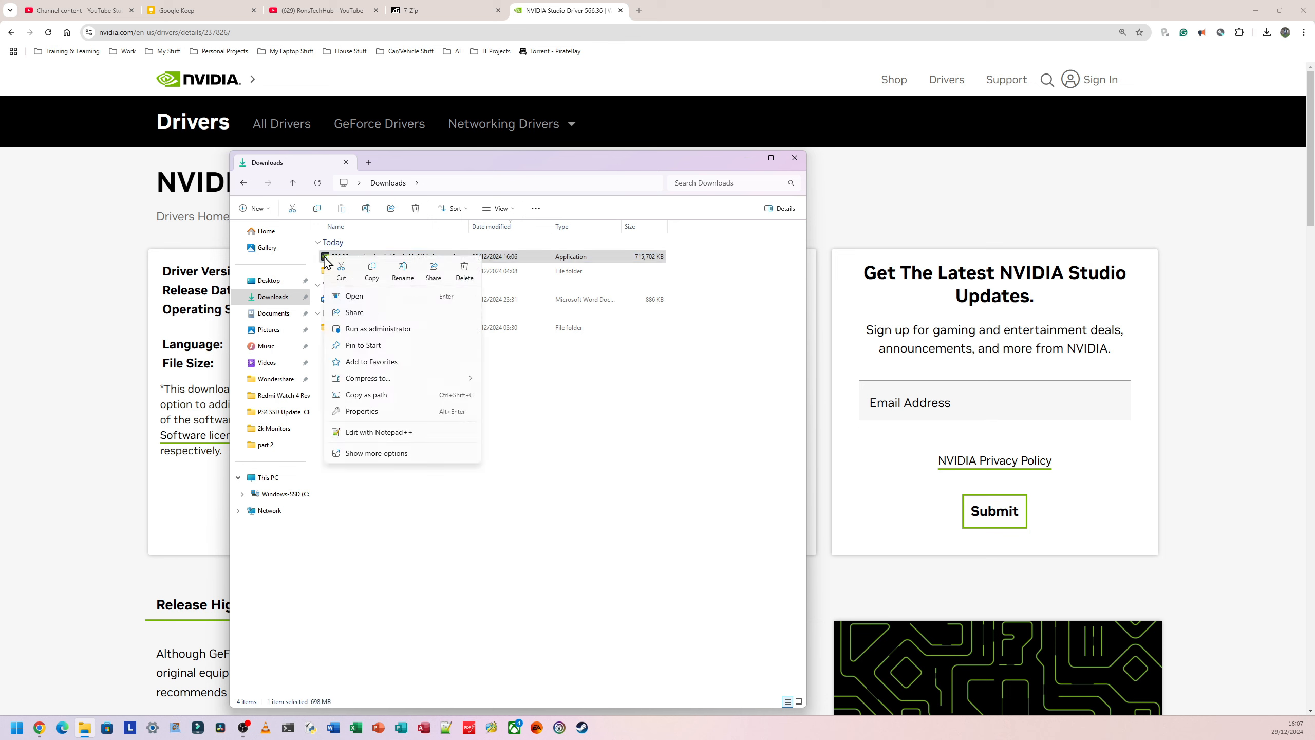
pyautogui.click(362, 454)
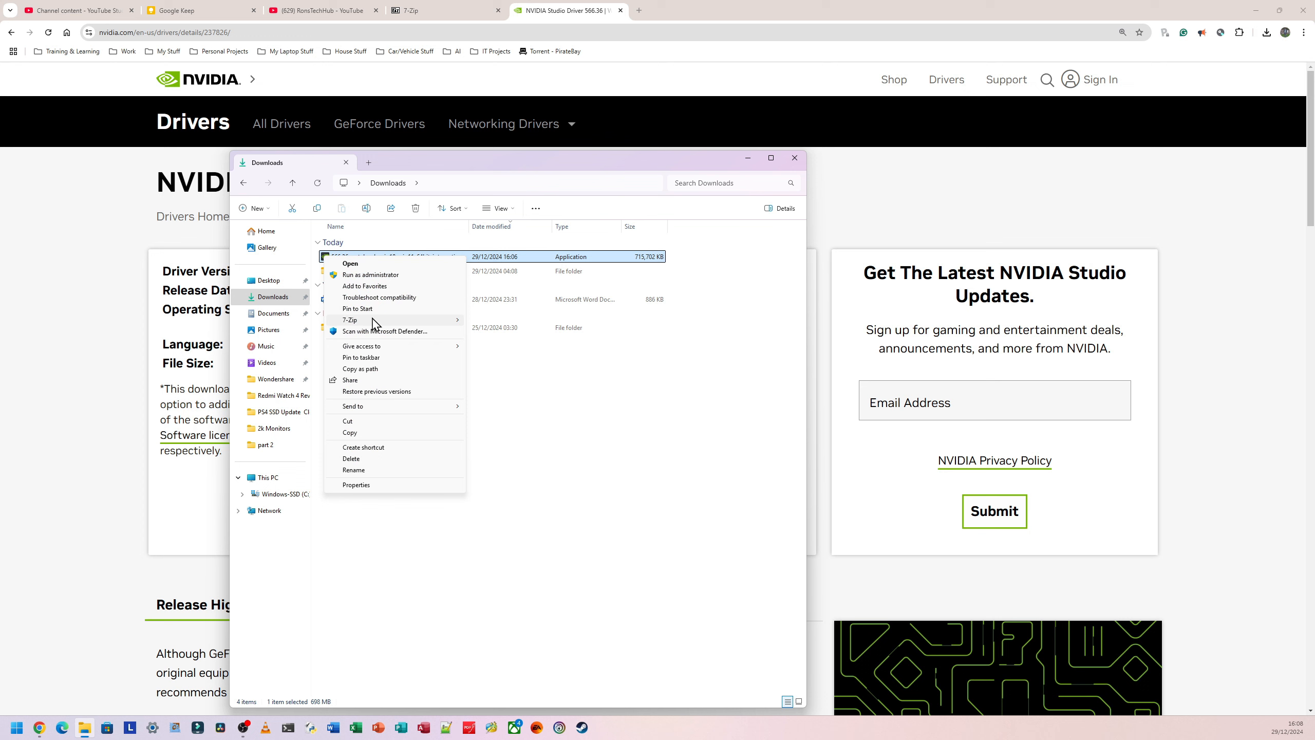
pyautogui.moveTo(371, 321)
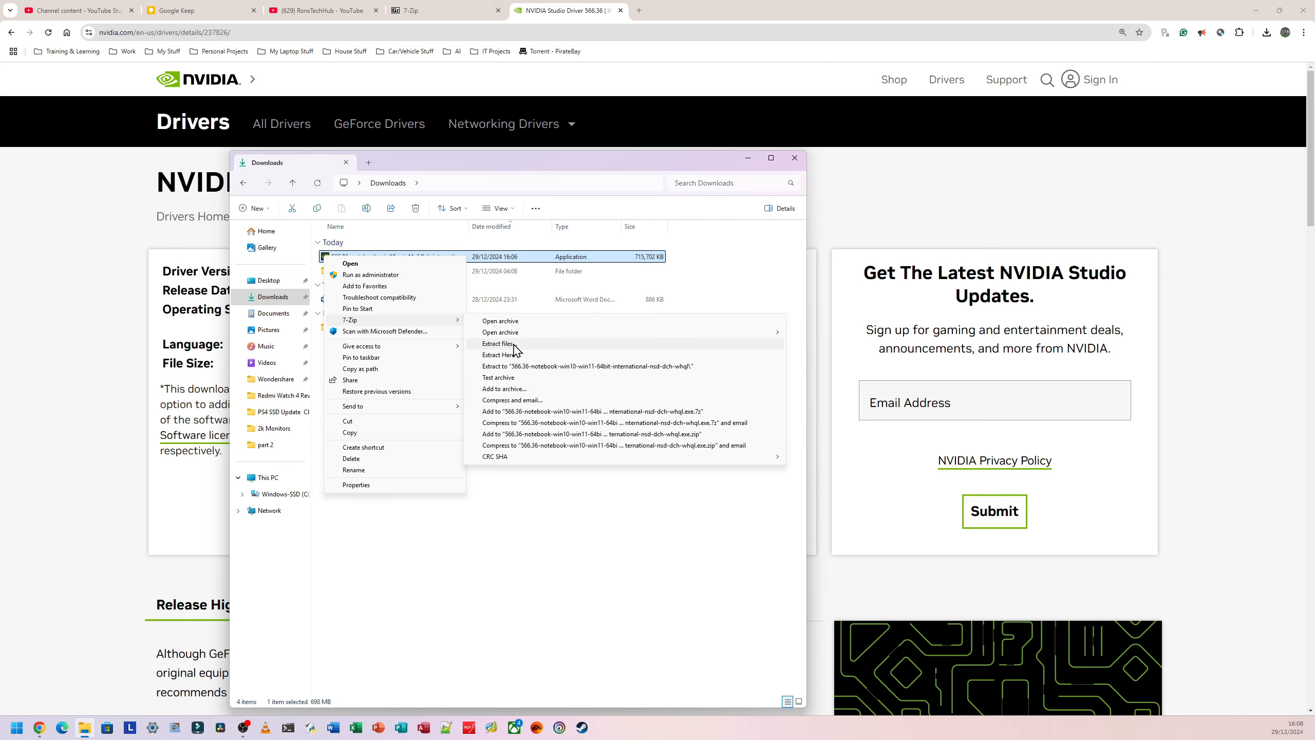
pyautogui.click(497, 344)
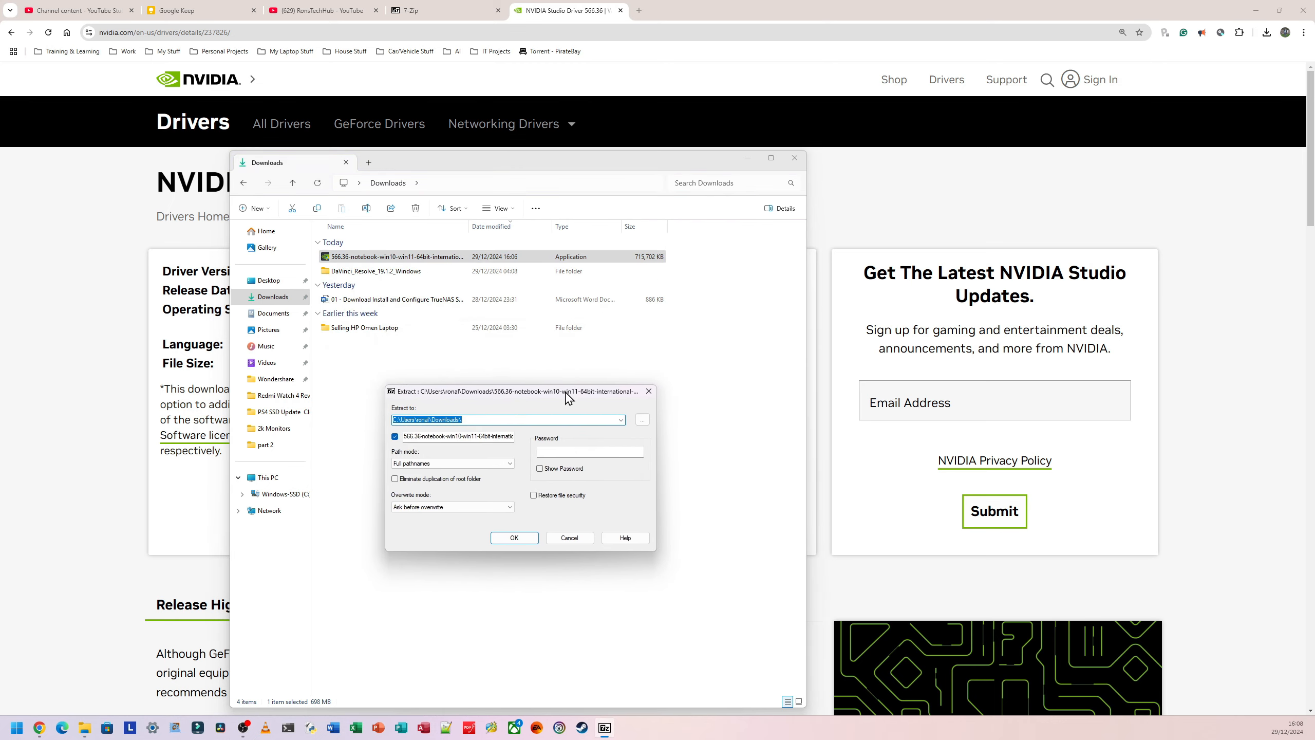
pyautogui.click(1261, 9)
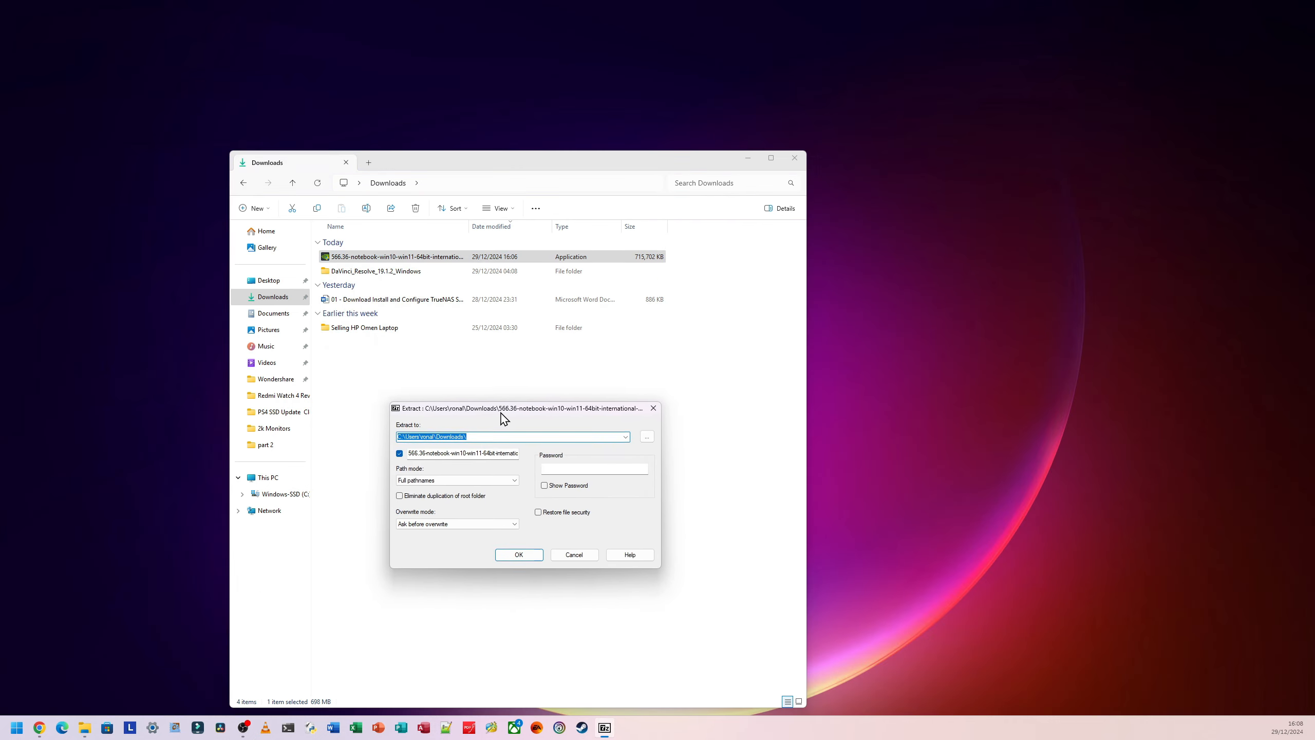
pyautogui.moveTo(492, 413); pyautogui.dragTo(514, 371)
pyautogui.click(533, 516)
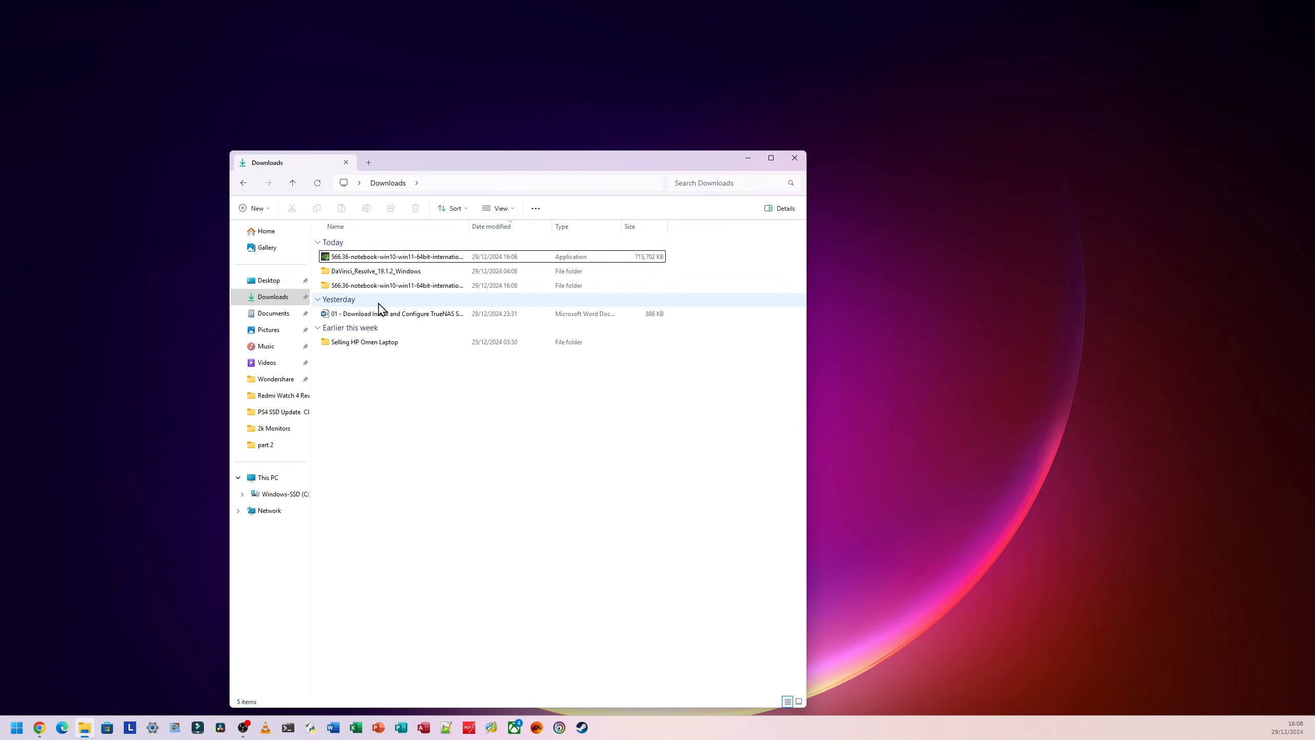
pyautogui.click(372, 286)
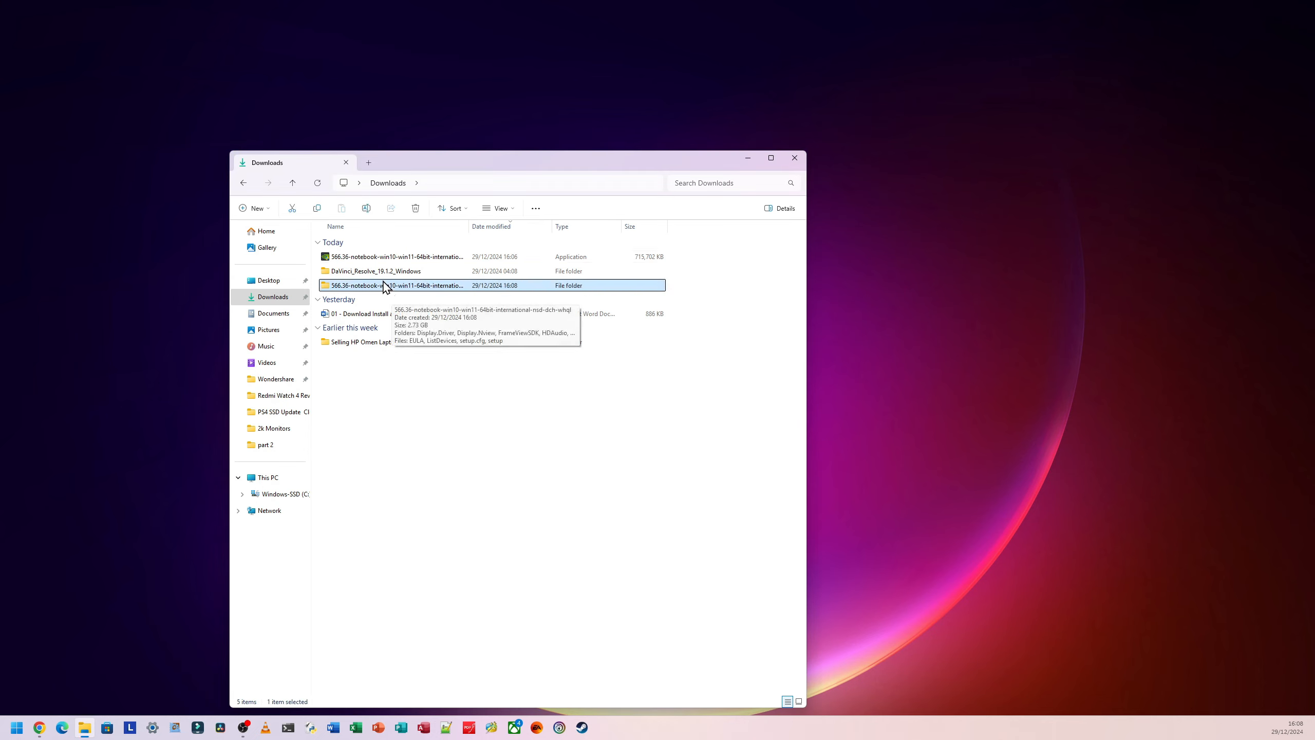
pyautogui.click(398, 257)
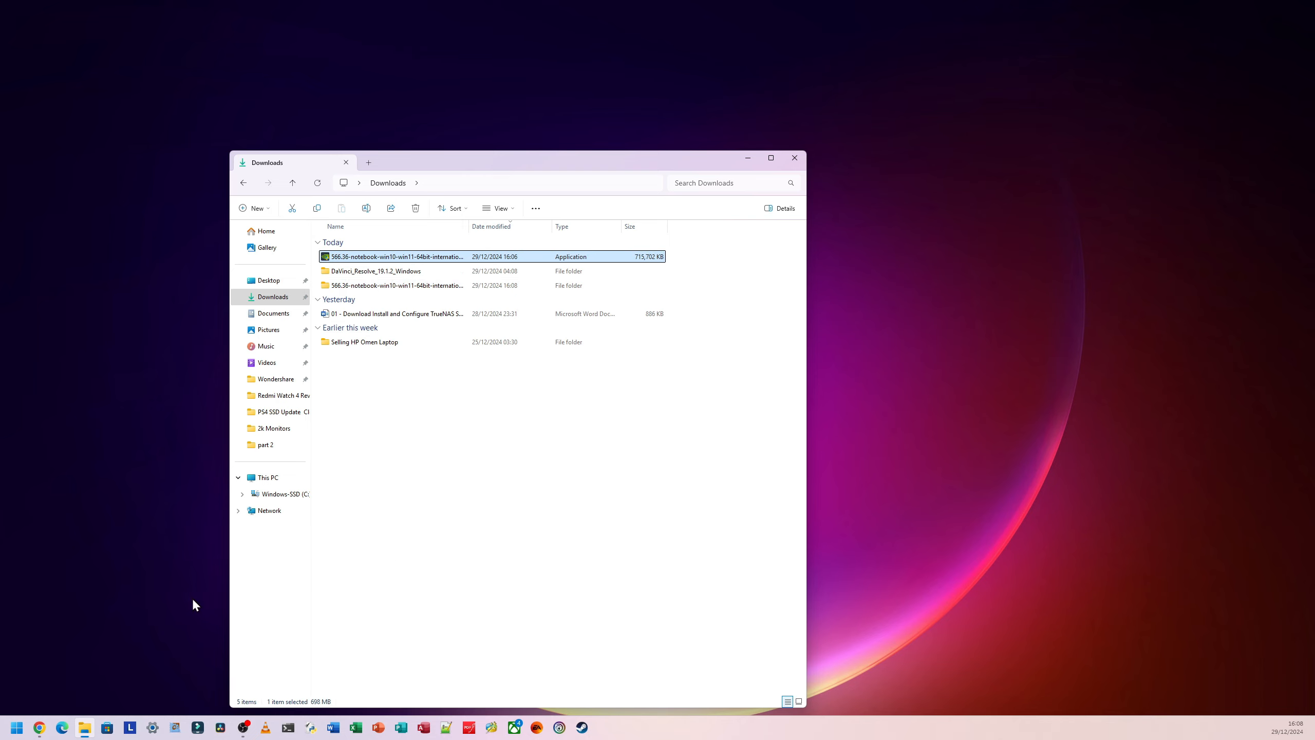
# - Search Windows for Device Manager, open it and expand the display adapters category
pyautogui.click(21, 722)
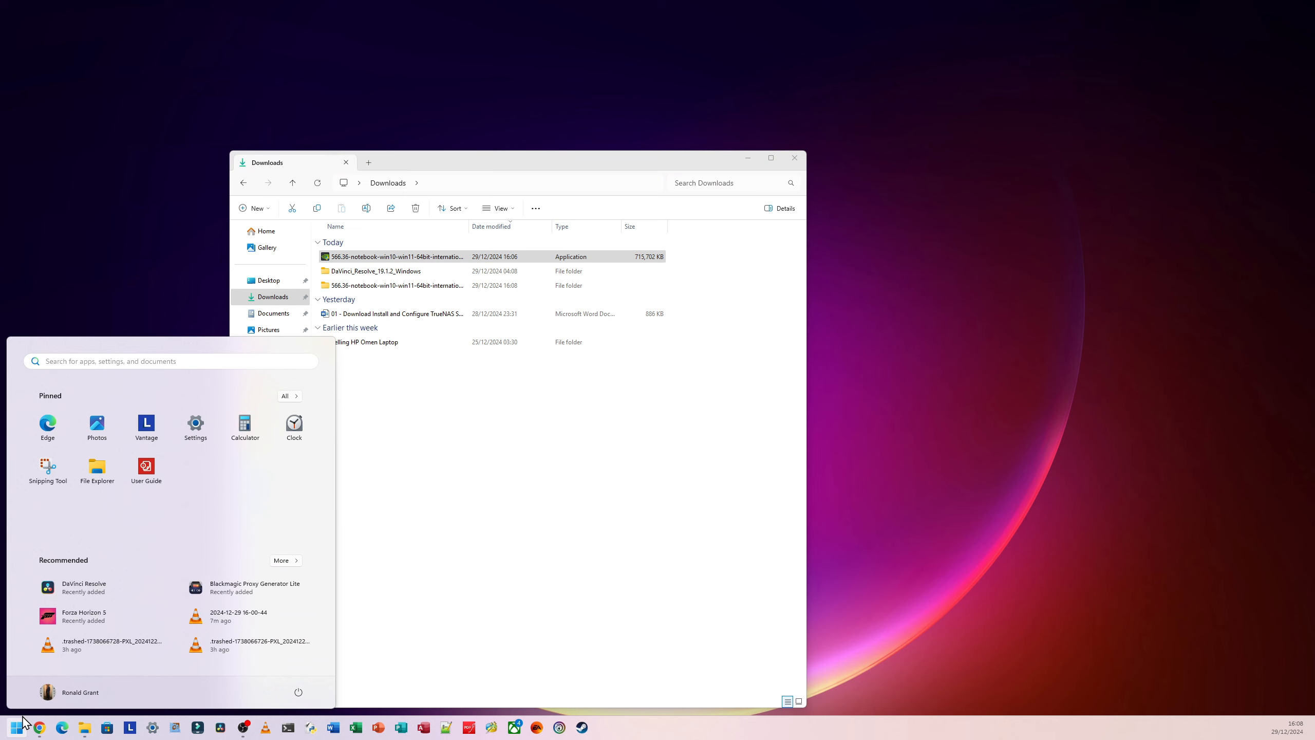
pyautogui.write('deive')
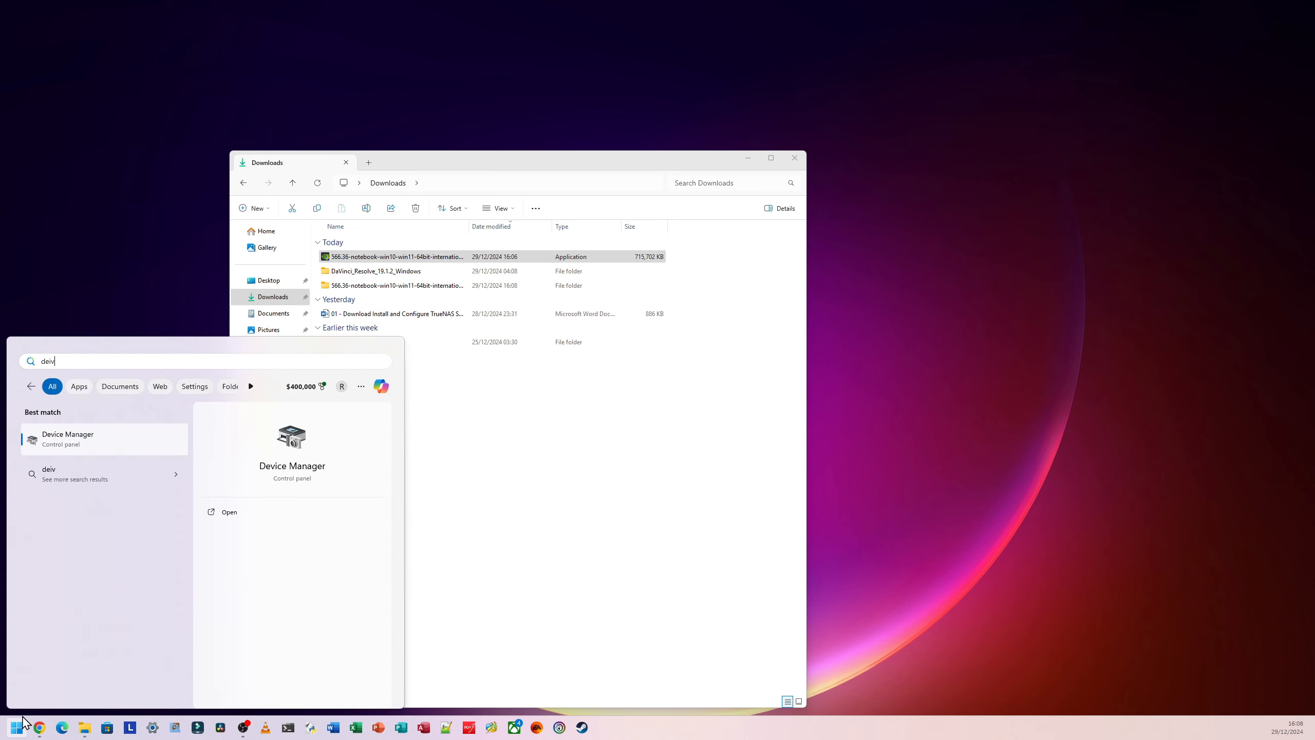
pyautogui.click(89, 438)
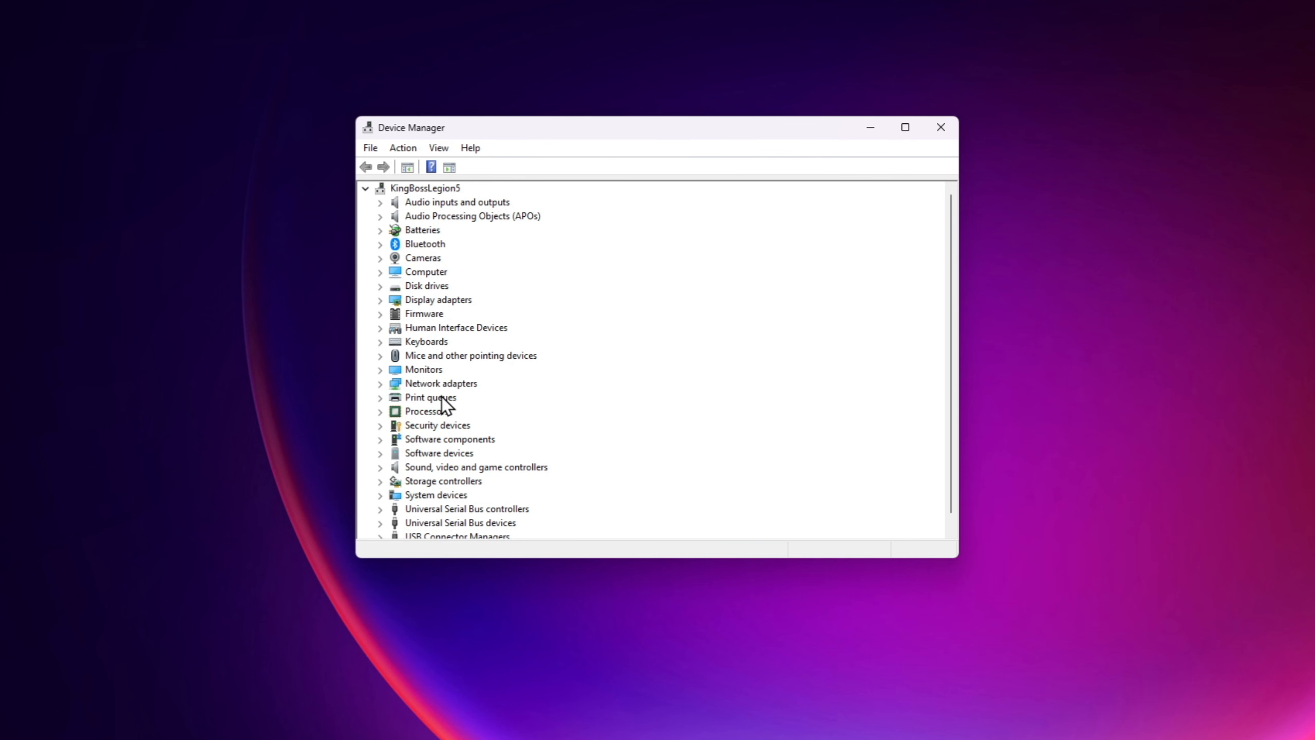
pyautogui.click(410, 302)
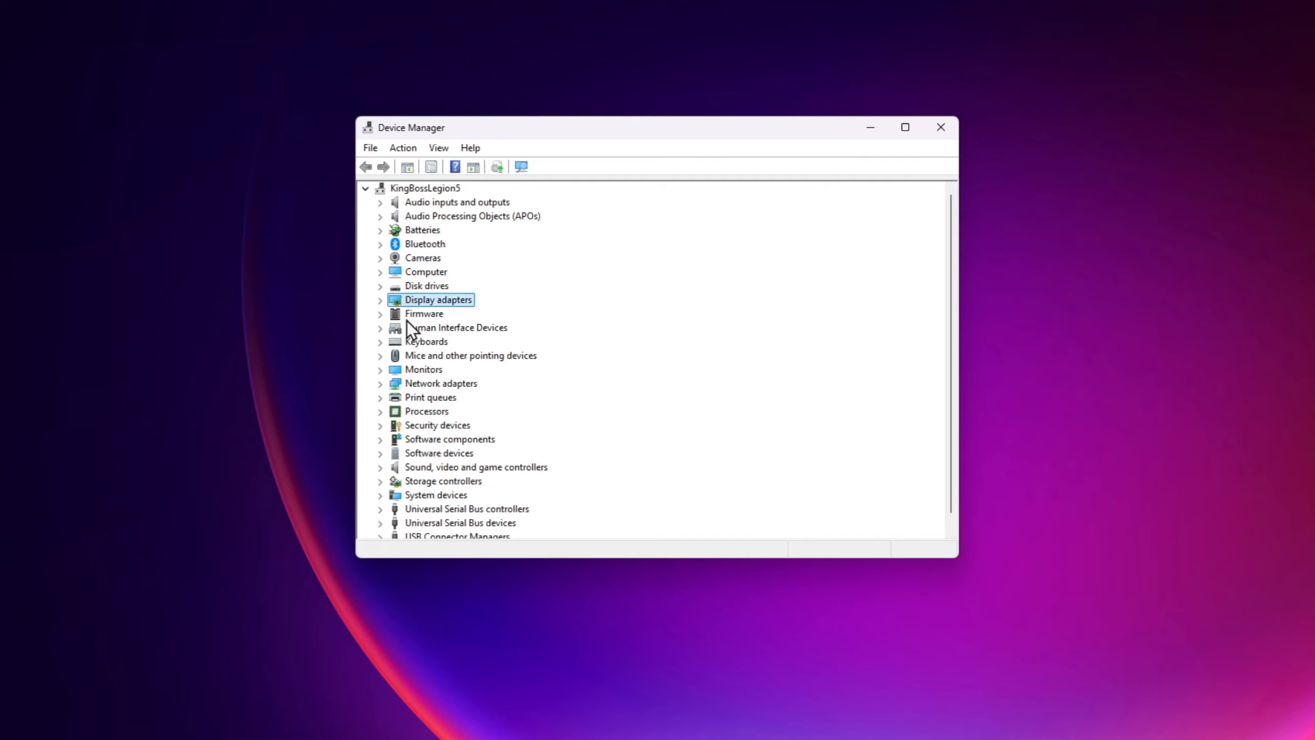
pyautogui.click(380, 304)
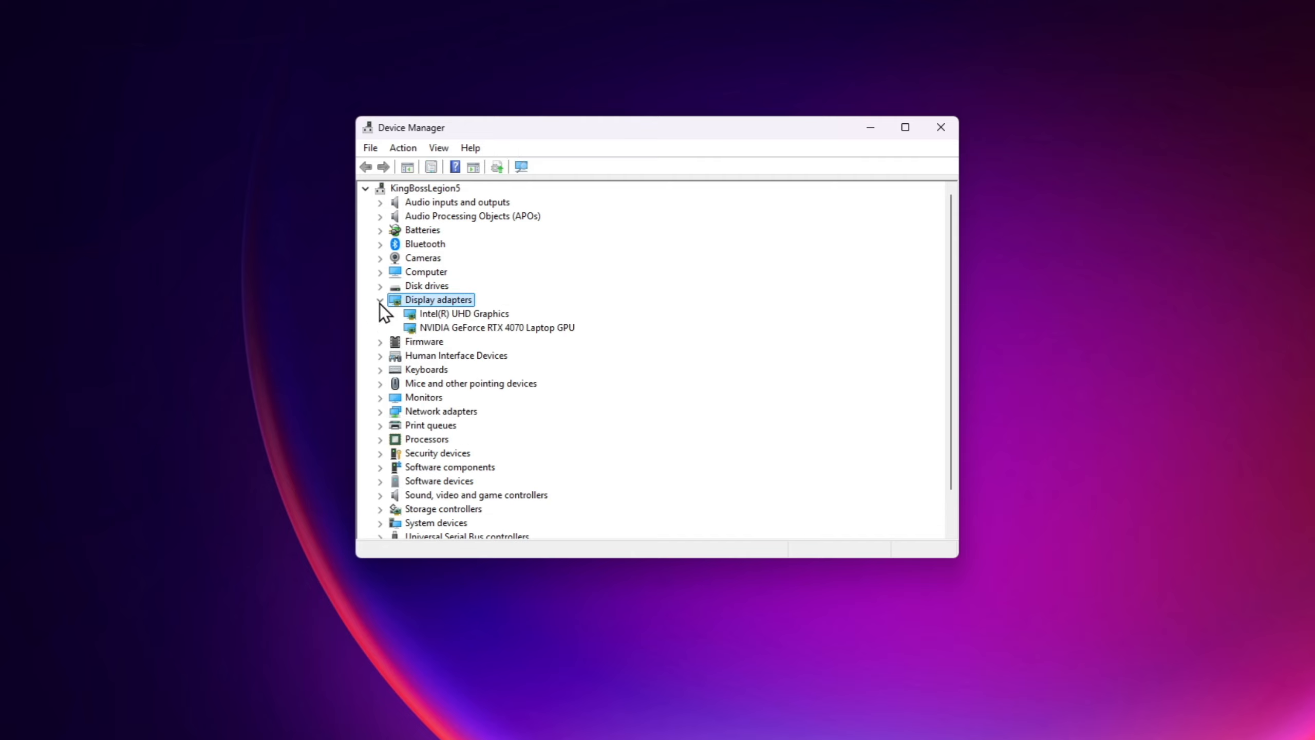
pyautogui.click(454, 317)
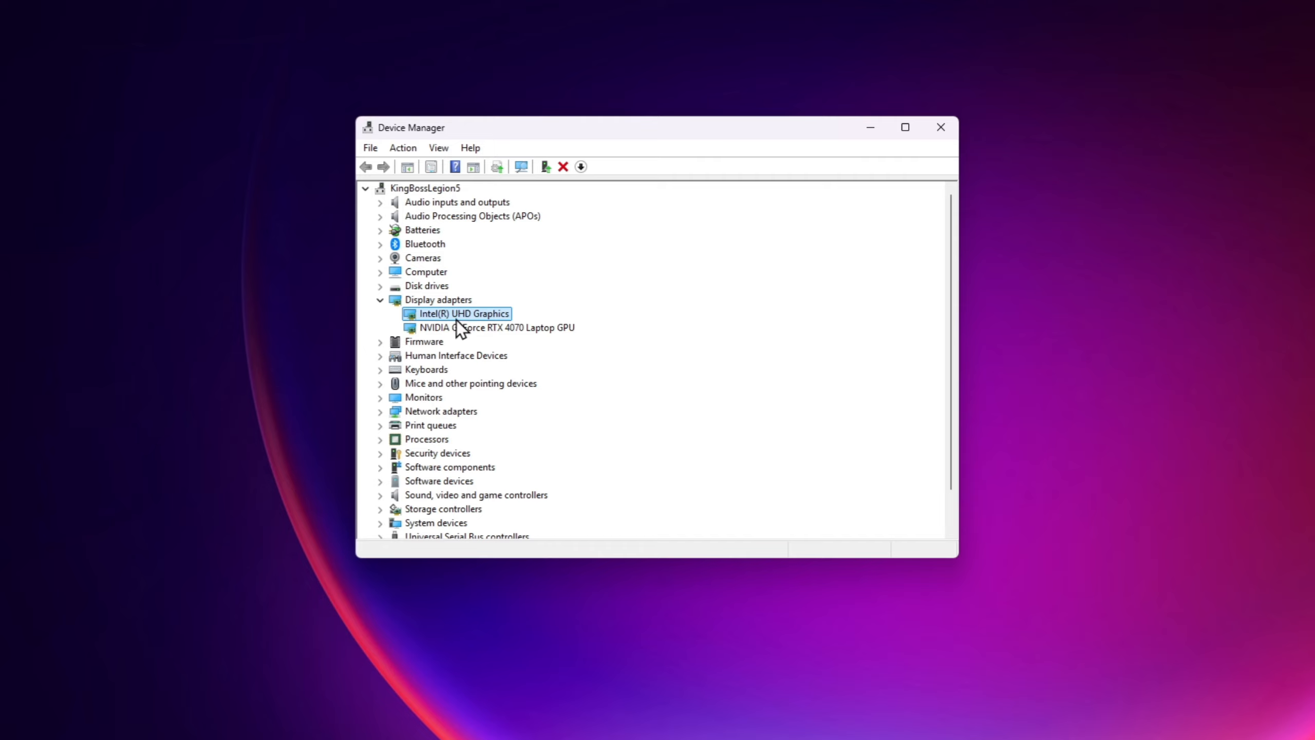
# - Start a driver update for the NVIDIA GeForce RTX 4070 Laptop GPU, choosing to browse the computer for drivers
pyautogui.click(417, 329)
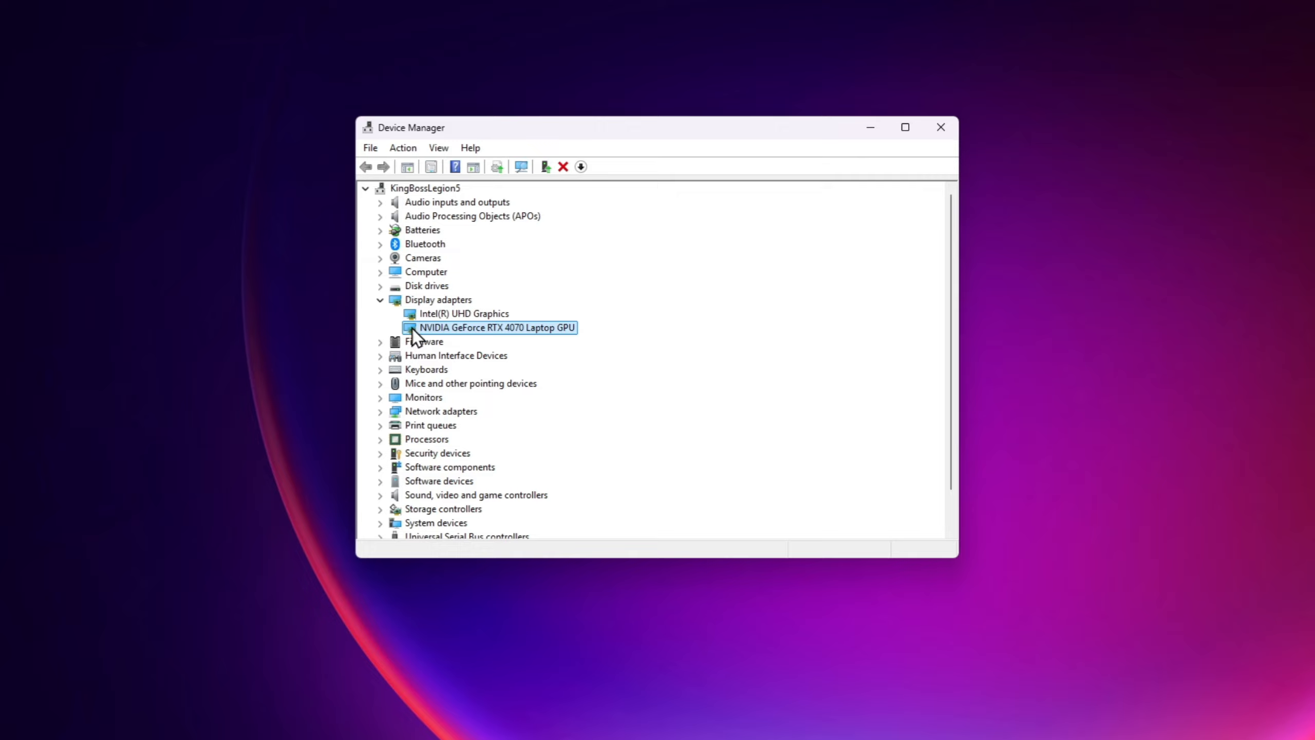
pyautogui.rightClick(412, 328)
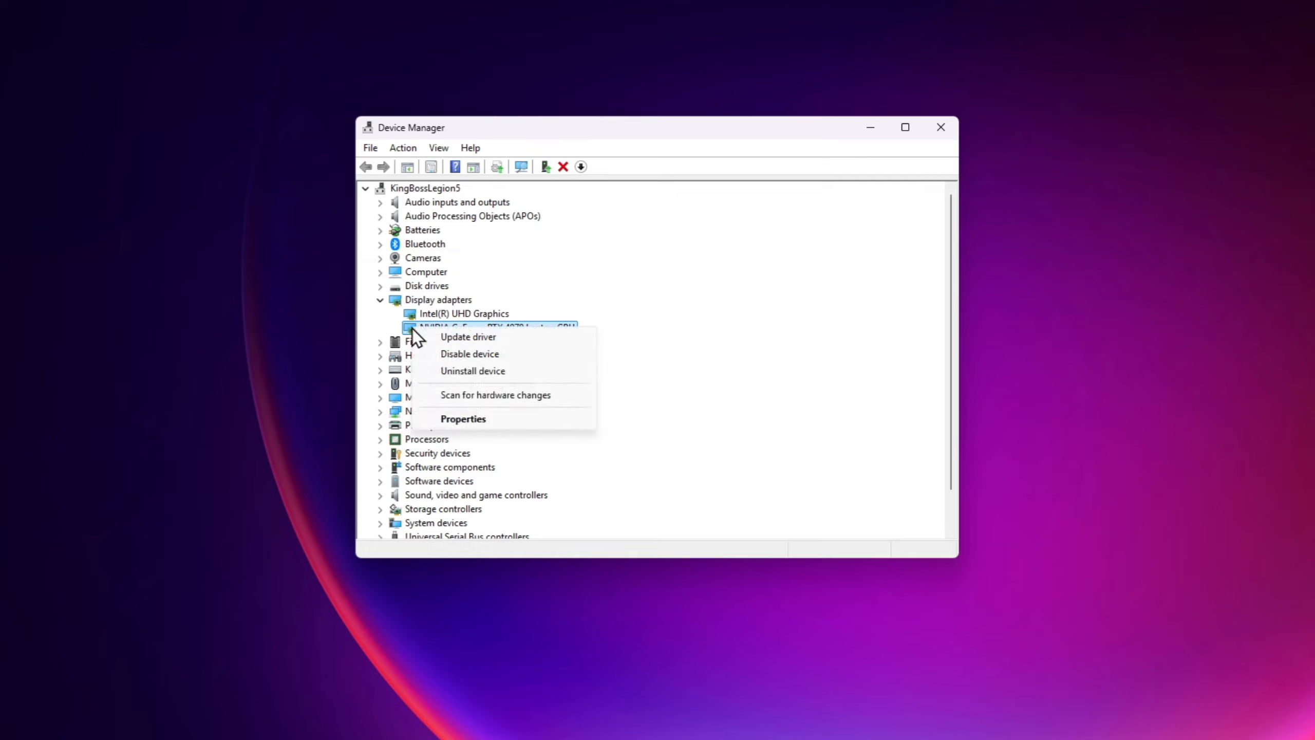
pyautogui.click(463, 336)
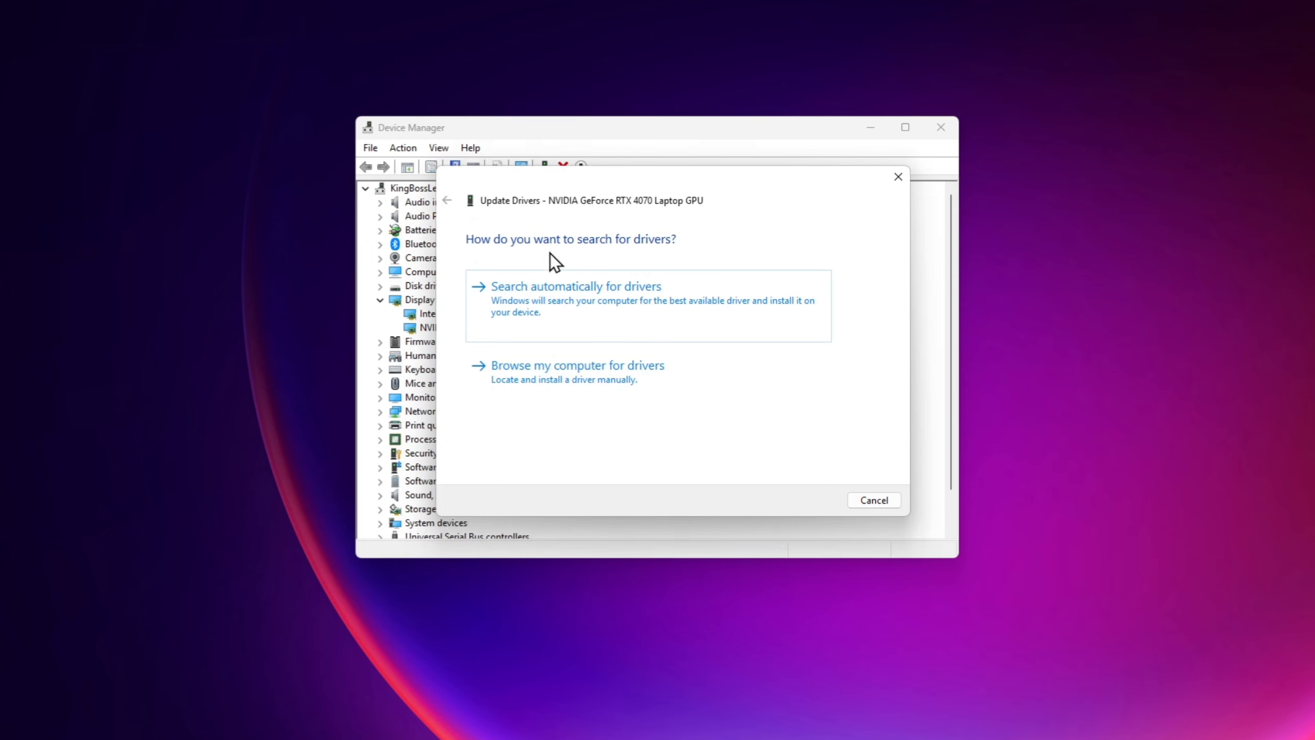
pyautogui.click(582, 363)
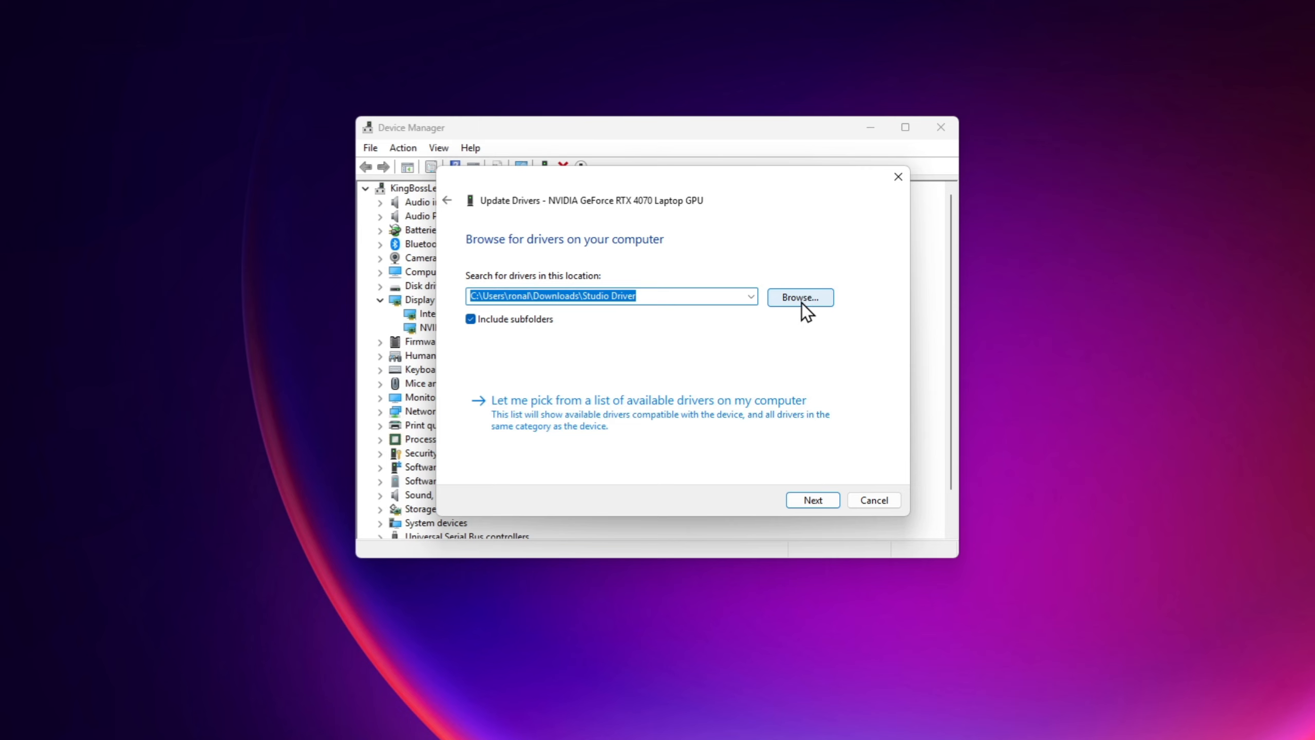
# - Browse for the driver search location and expand the Downloads folder
pyautogui.click(799, 296)
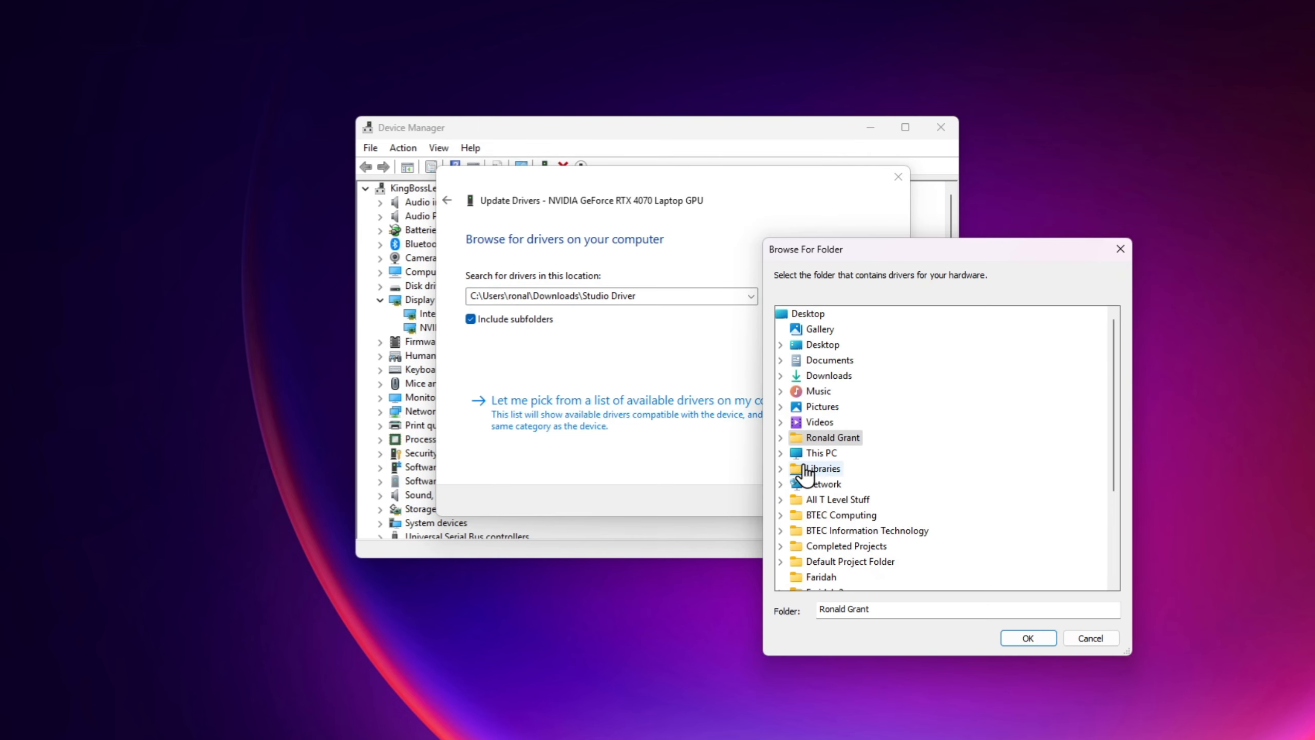
pyautogui.doubleClick(816, 377)
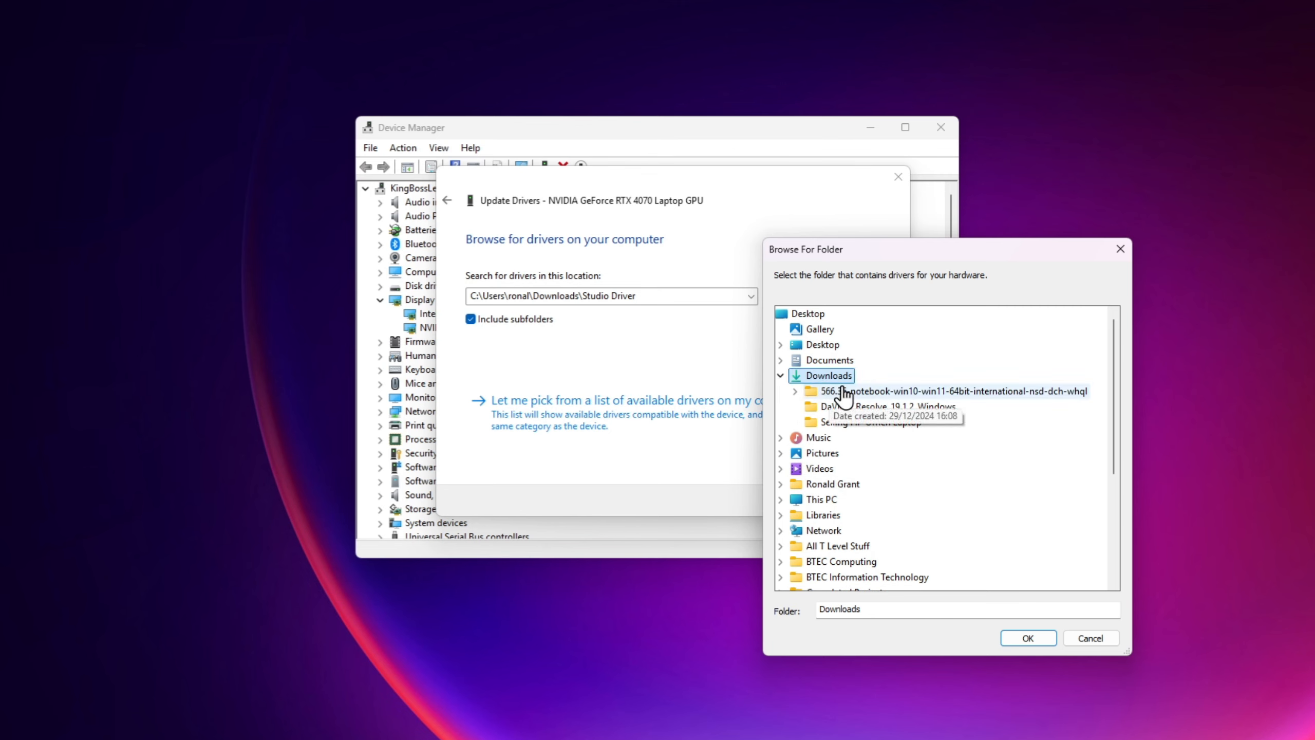